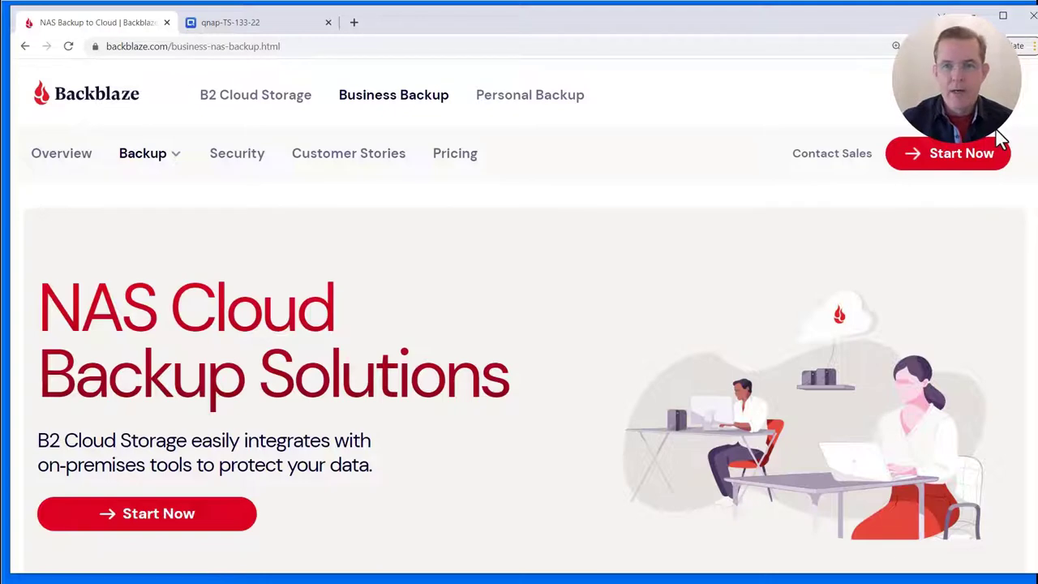
Follow Start Now from the NAS backup page to the B2 Cloud Storage sign-up form.
{"action": "left_click", "coordinate": [154, 522]}
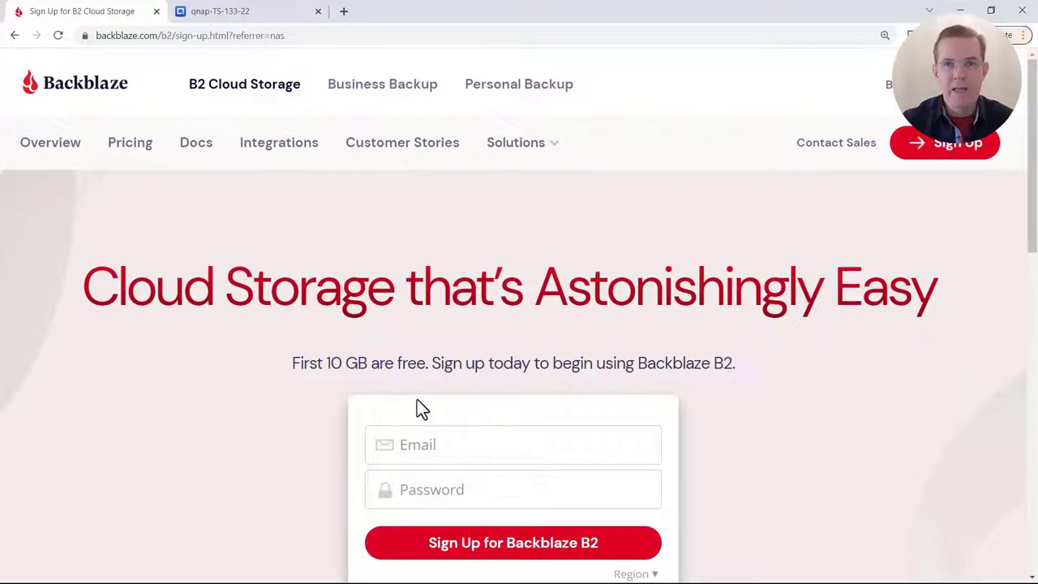
{"action": "left_click", "coordinate": [423, 449]}
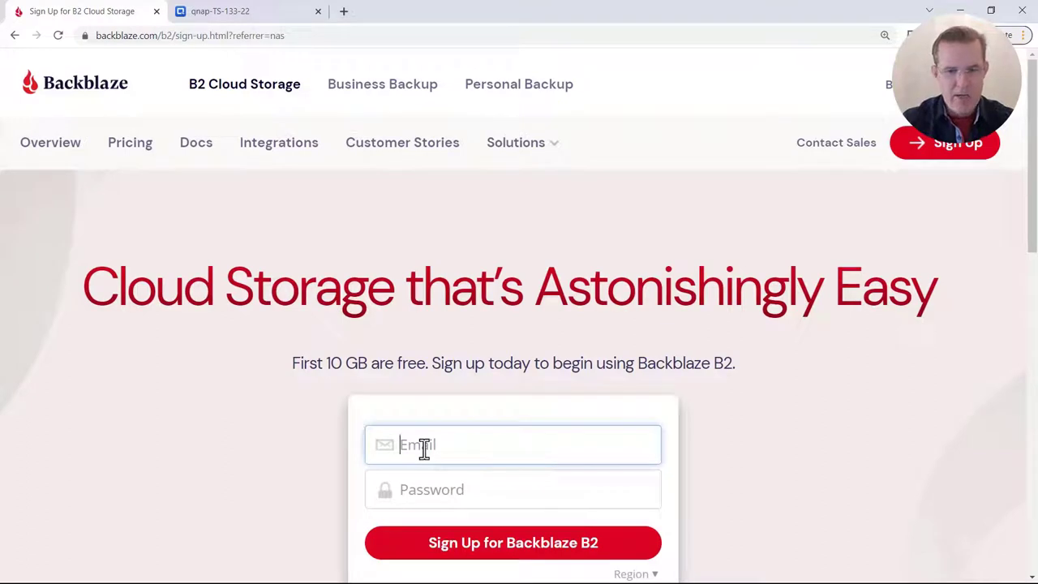
{"action": "type", "text": "qnap-demo@example.com"}
{"action": "key", "text": "Tab"}
{"action": "type", "text": "••••"}
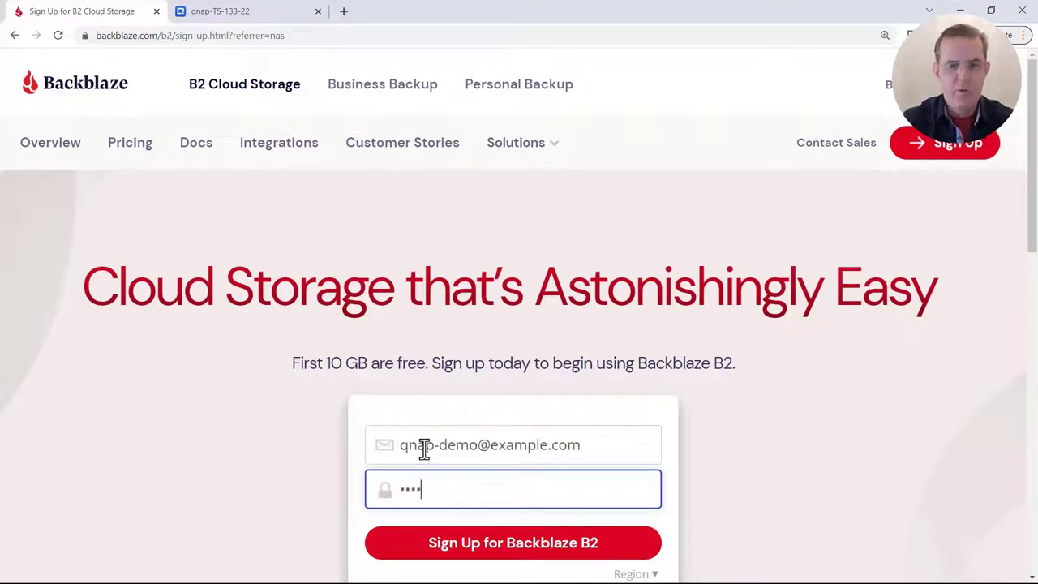
{"action": "type", "text": "••••"}
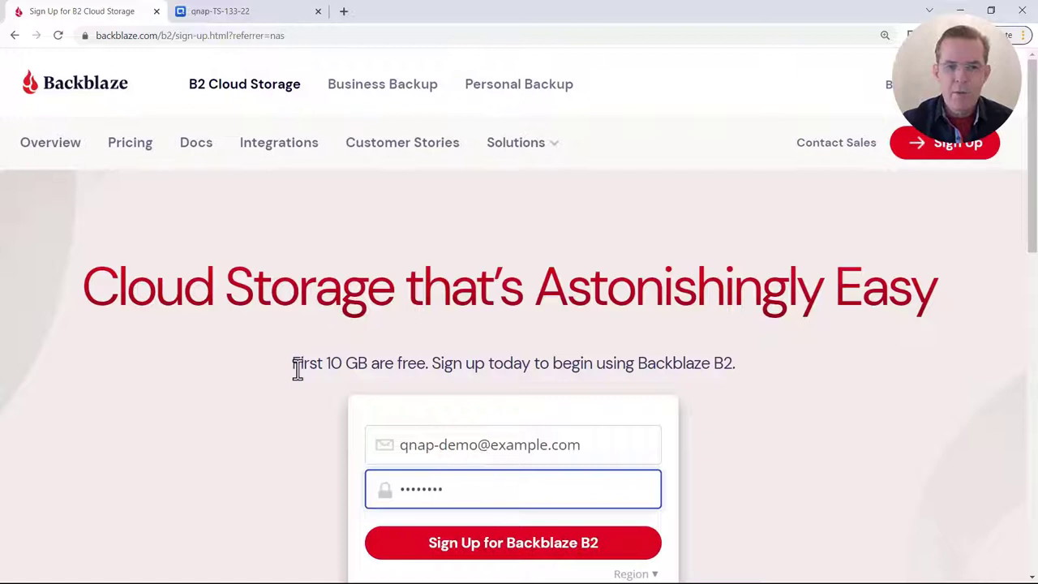
{"action": "left_click_drag", "start_coordinate": [293, 365], "coordinate": [434, 366]}
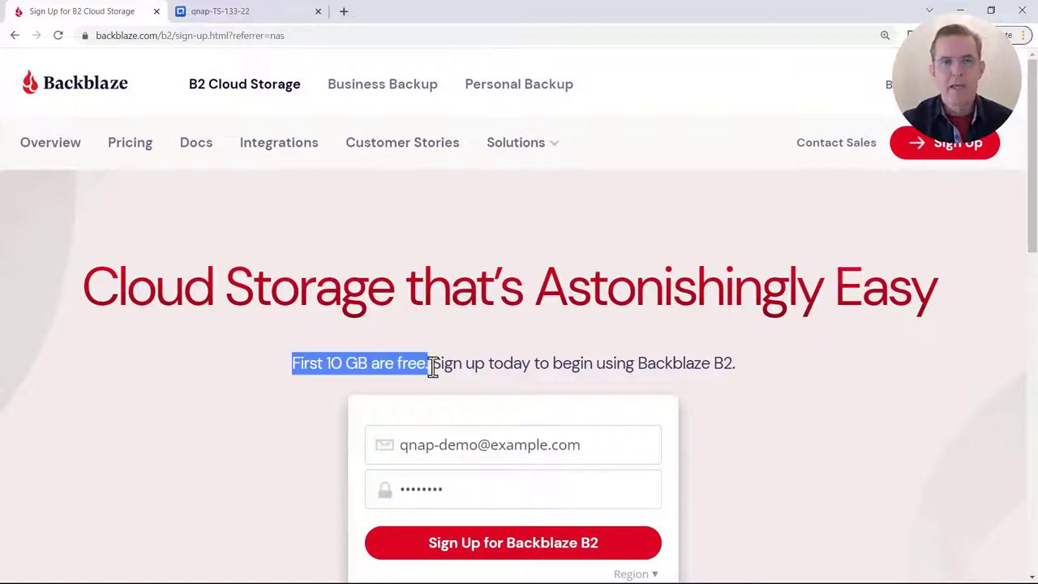
{"action": "left_click", "coordinate": [493, 556]}
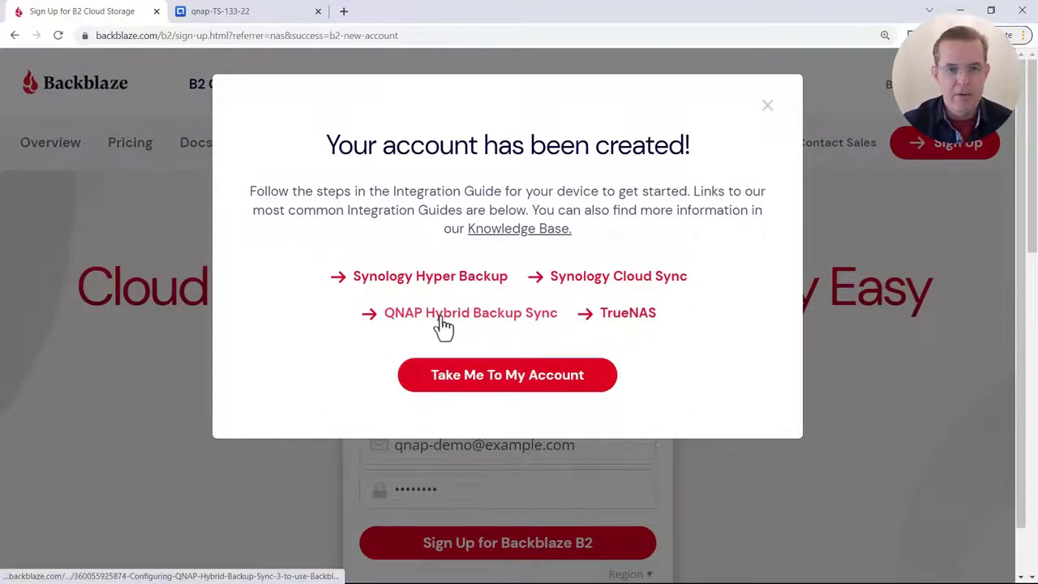
Sign in to the new B2 account with its email and password, and zoom the page in.
{"action": "left_click", "coordinate": [481, 378]}
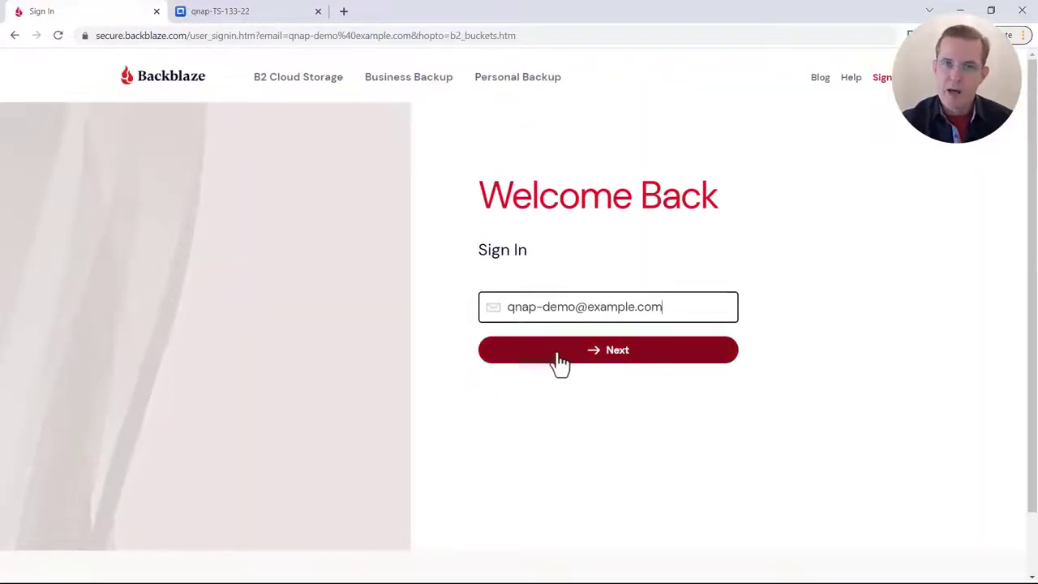
{"action": "left_click", "coordinate": [560, 359]}
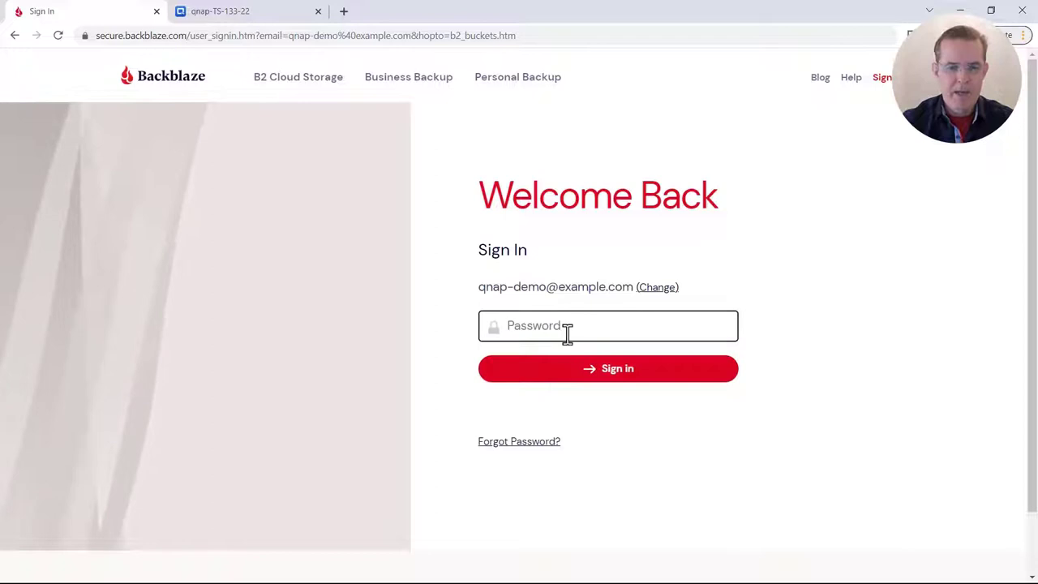
{"action": "type", "text": "••••••••"}
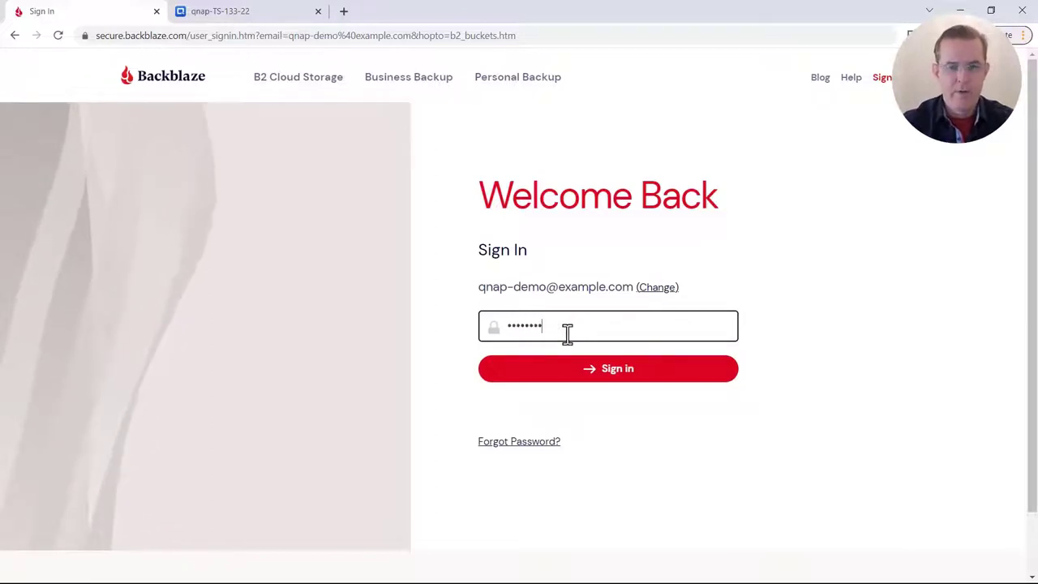
{"action": "left_click", "coordinate": [604, 374]}
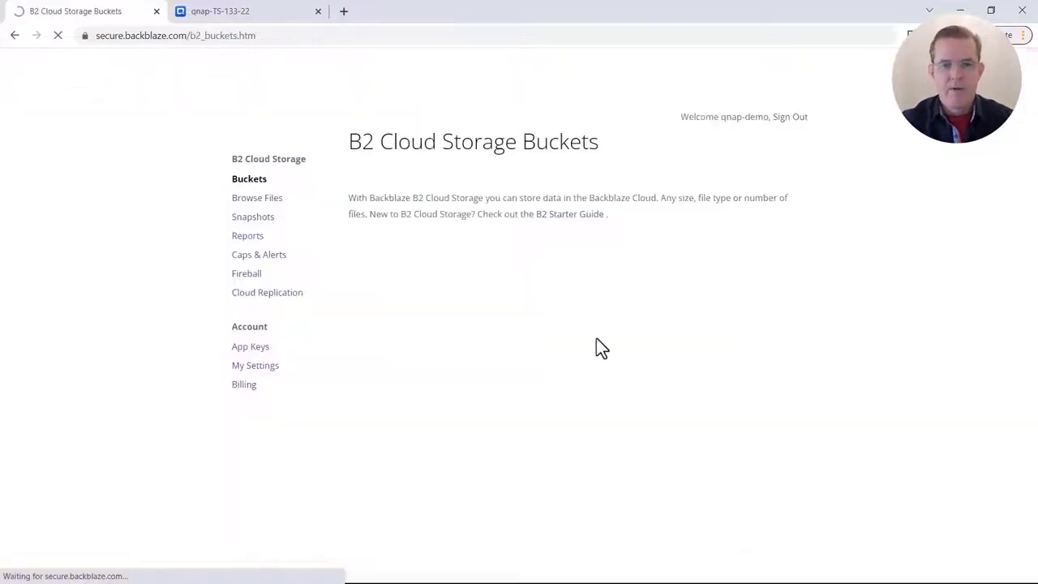
{"action": "key", "text": "ctrl+plus"}
{"action": "key", "text": "ctrl+plus"}
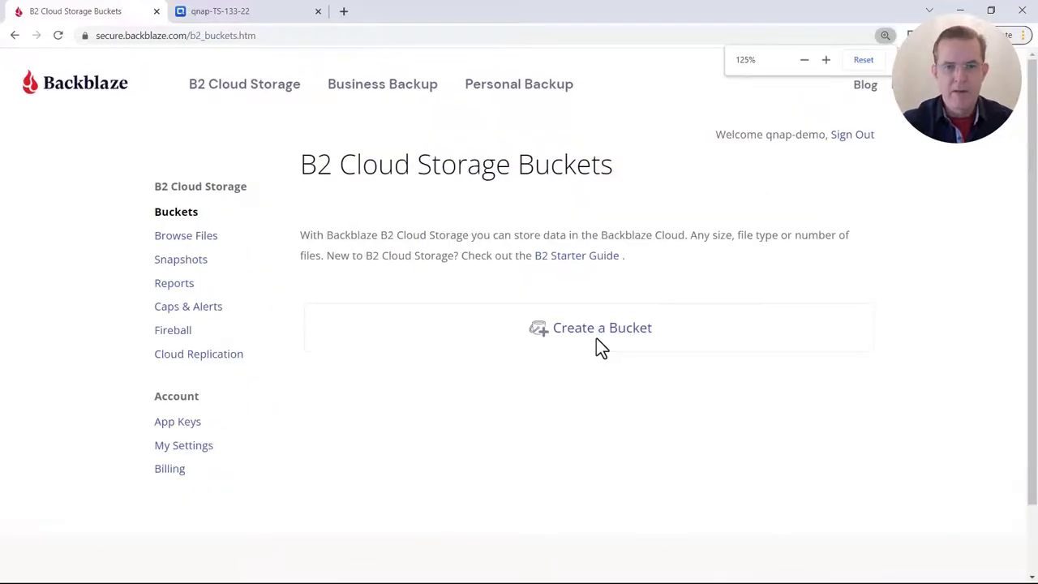
{"action": "key", "text": "ctrl+plus"}
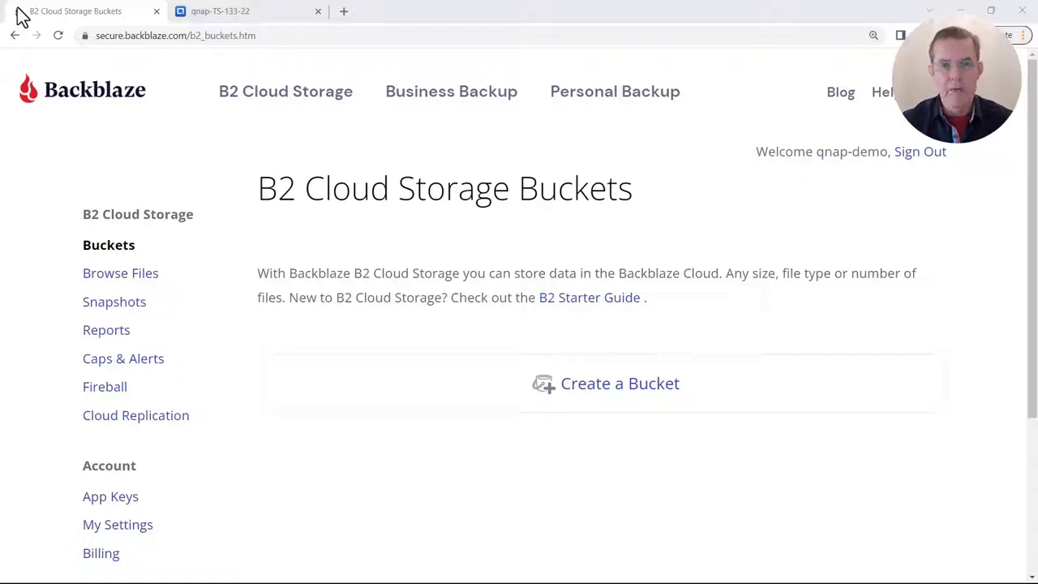
Create a bucket named 'QNAP-Backup-demo', leaving it Private with default settings.
{"action": "left_click", "coordinate": [655, 396]}
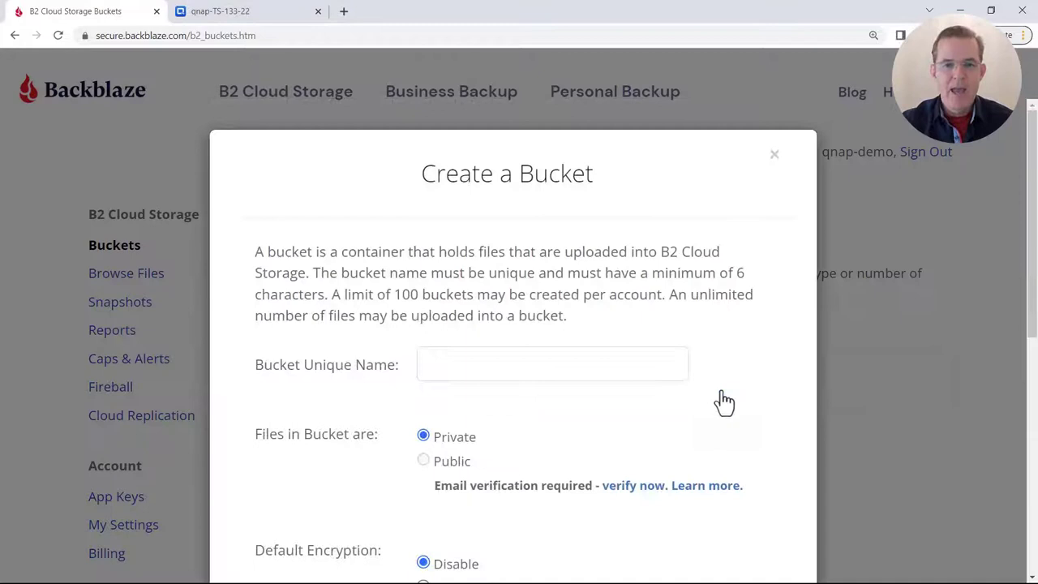
{"action": "left_click", "coordinate": [497, 367]}
{"action": "type", "text": "QNAP-Backup-demo"}
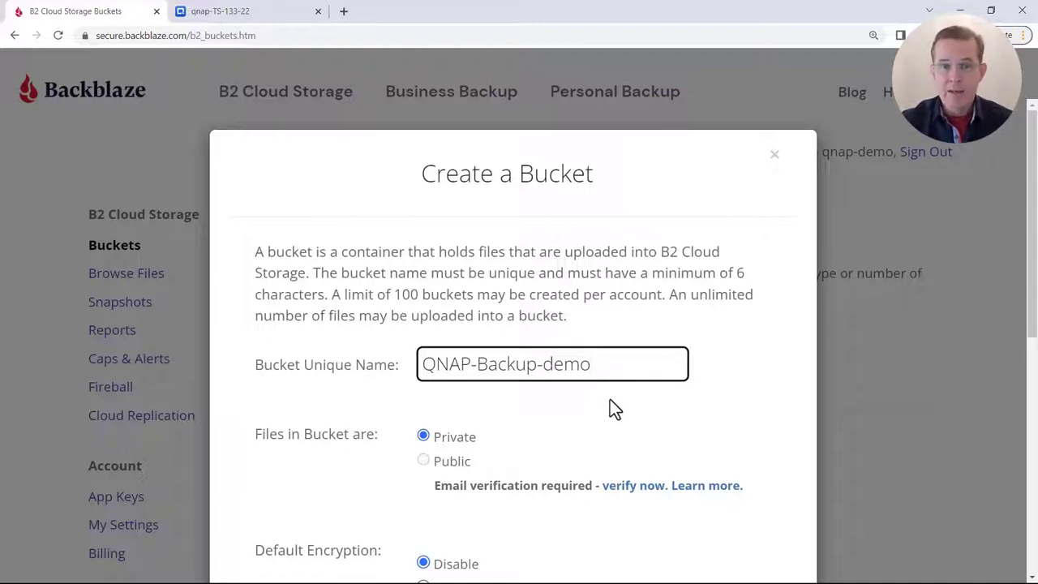
{"action": "scroll", "coordinate": [649, 405], "scroll_direction": "down", "scroll_amount": 2}
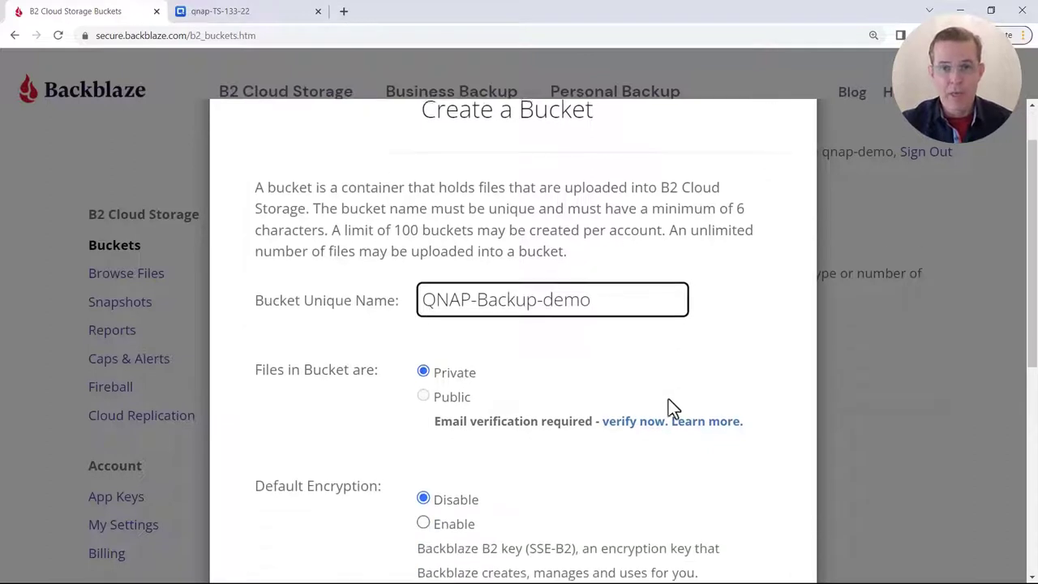
{"action": "scroll", "coordinate": [686, 399], "scroll_direction": "down", "scroll_amount": 1}
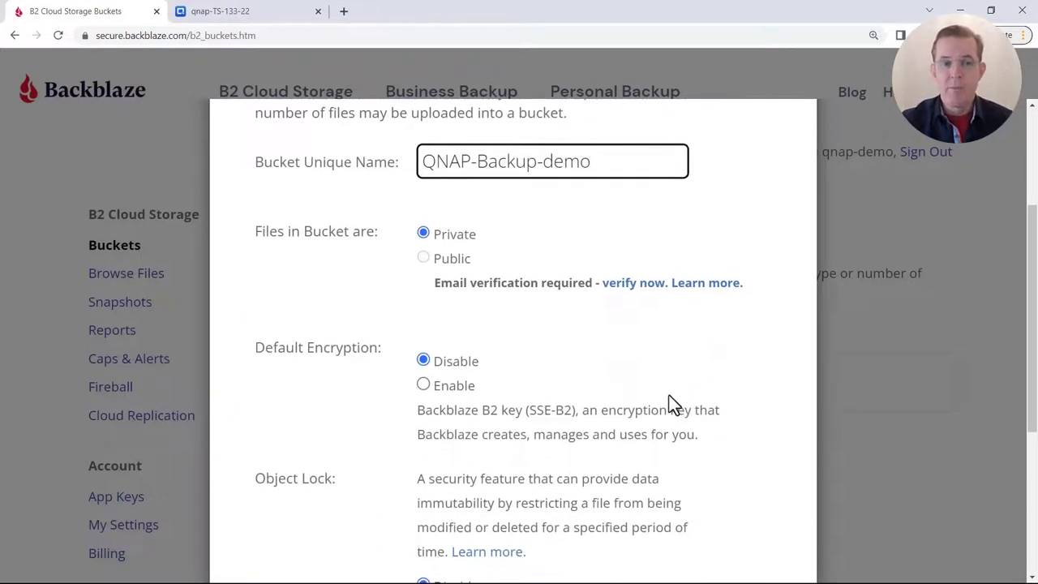
{"action": "scroll", "coordinate": [702, 397], "scroll_direction": "down", "scroll_amount": 2}
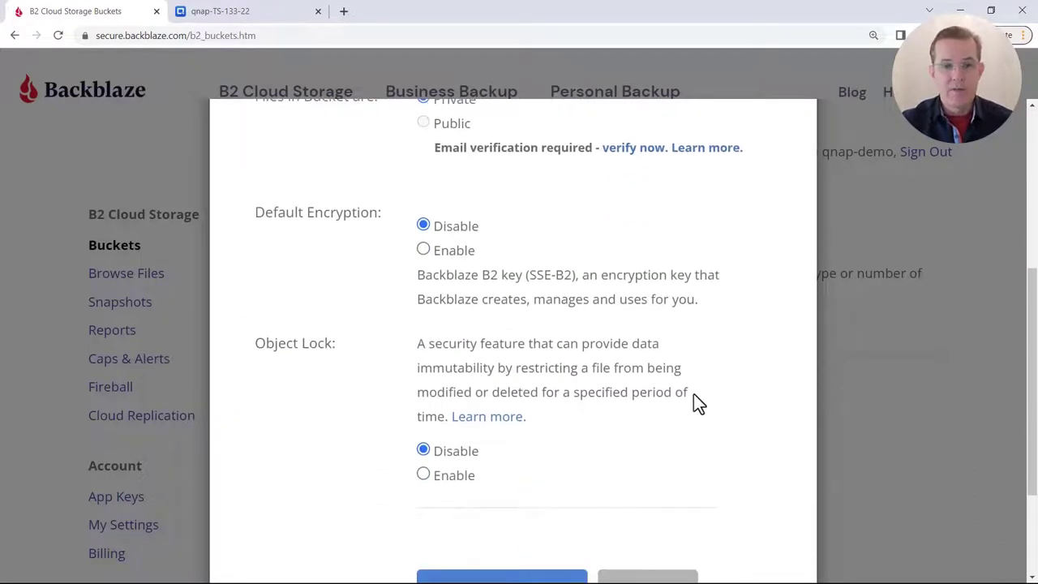
{"action": "scroll", "coordinate": [687, 395], "scroll_direction": "down", "scroll_amount": 1}
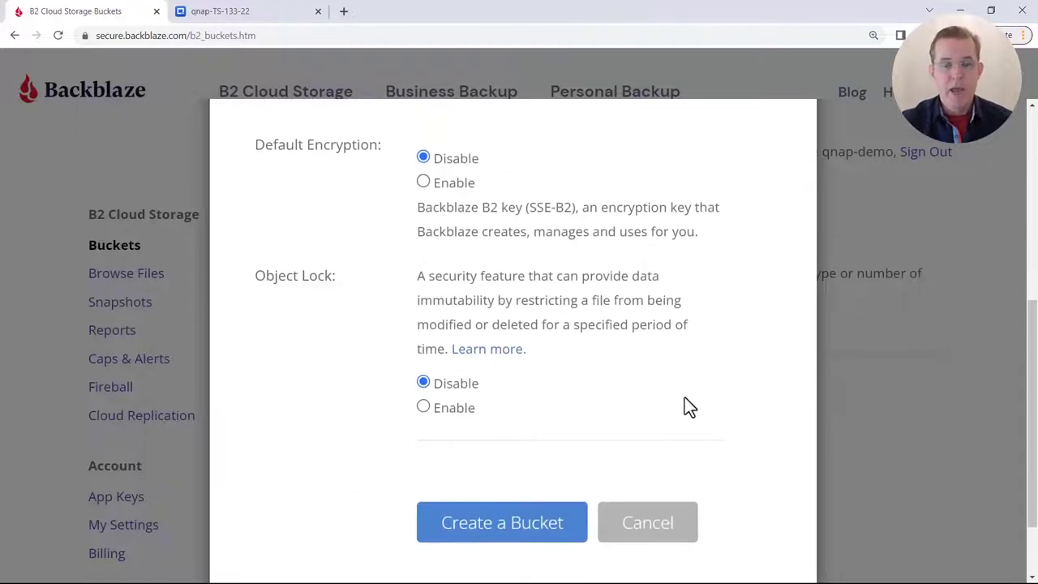
{"action": "left_click", "coordinate": [505, 525]}
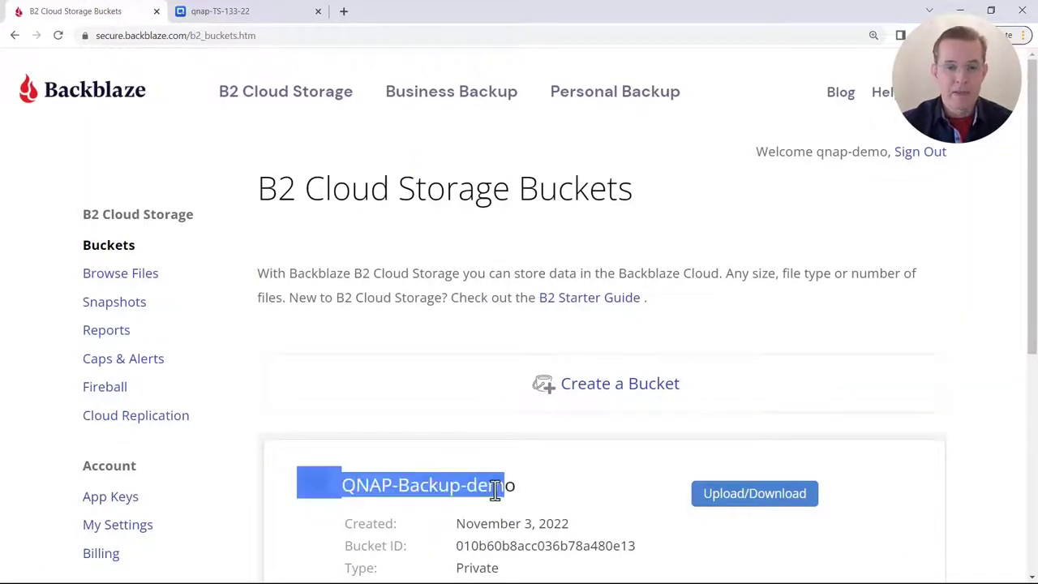
Select the QNAP-Backup-demo bucket name and scroll to its s3.us-west-004.backblazeb2.com endpoint.
{"action": "mouse_move", "coordinate": [519, 493]}
{"action": "left_mouse_down"}
{"action": "mouse_move", "coordinate": [511, 484]}
{"action": "mouse_move", "coordinate": [517, 491]}
{"action": "left_mouse_up"}
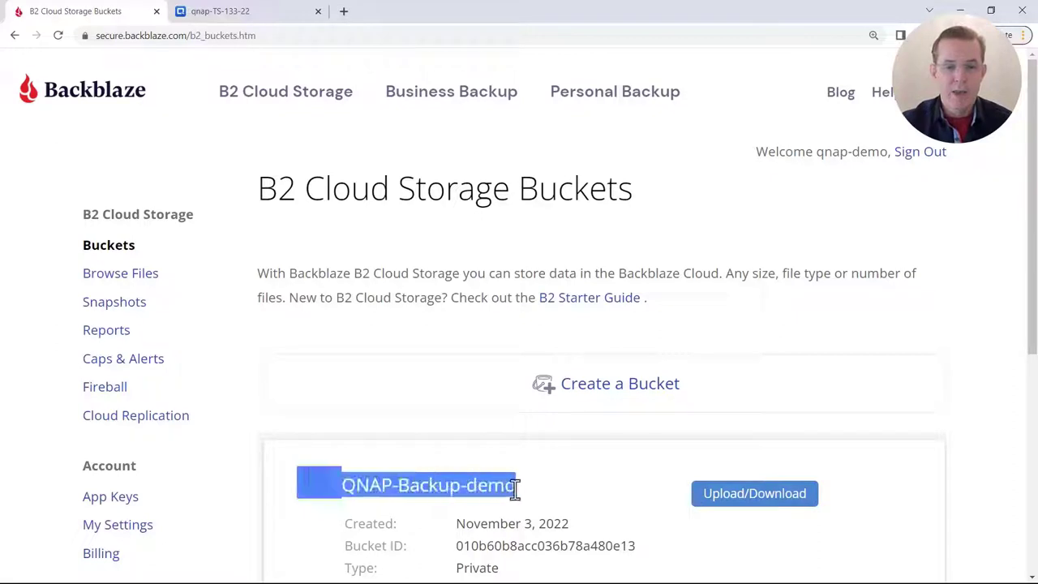
{"action": "left_click", "coordinate": [518, 491]}
{"action": "triple_click", "coordinate": [518, 491]}
{"action": "scroll", "coordinate": [816, 375], "scroll_direction": "down", "scroll_amount": 3}
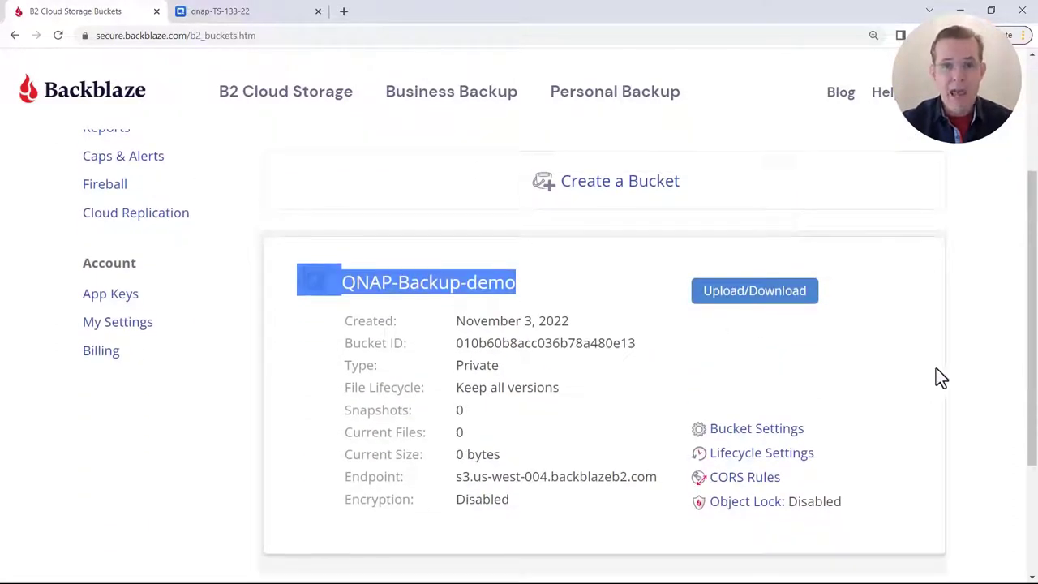
{"action": "key", "text": "alt+Tab"}
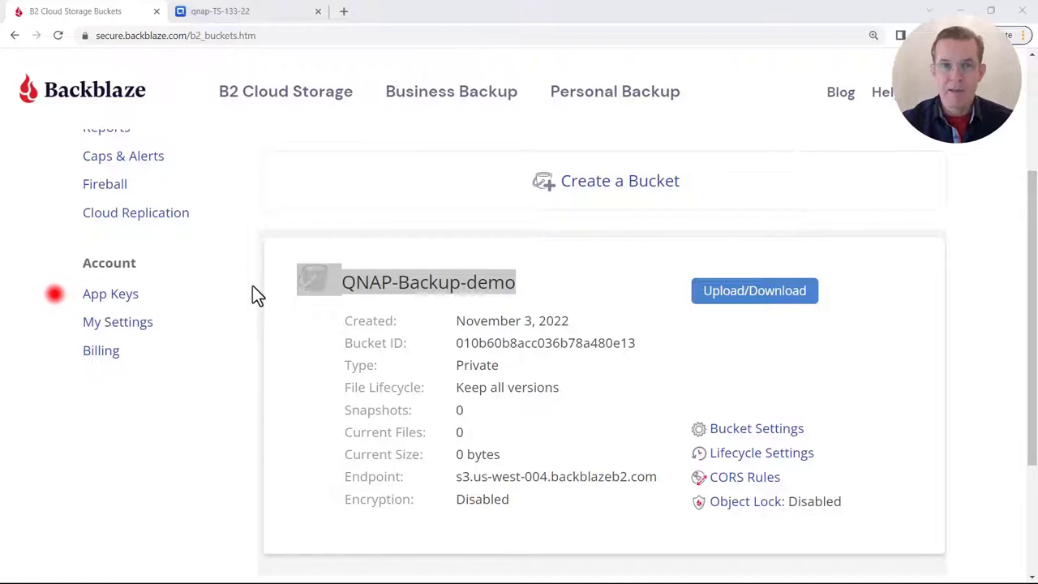
Create application key 'QNAP-Backup-demo' with Read and Write access, limited to the QNAP-Backup-demo bucket.
{"action": "left_click", "coordinate": [128, 297]}
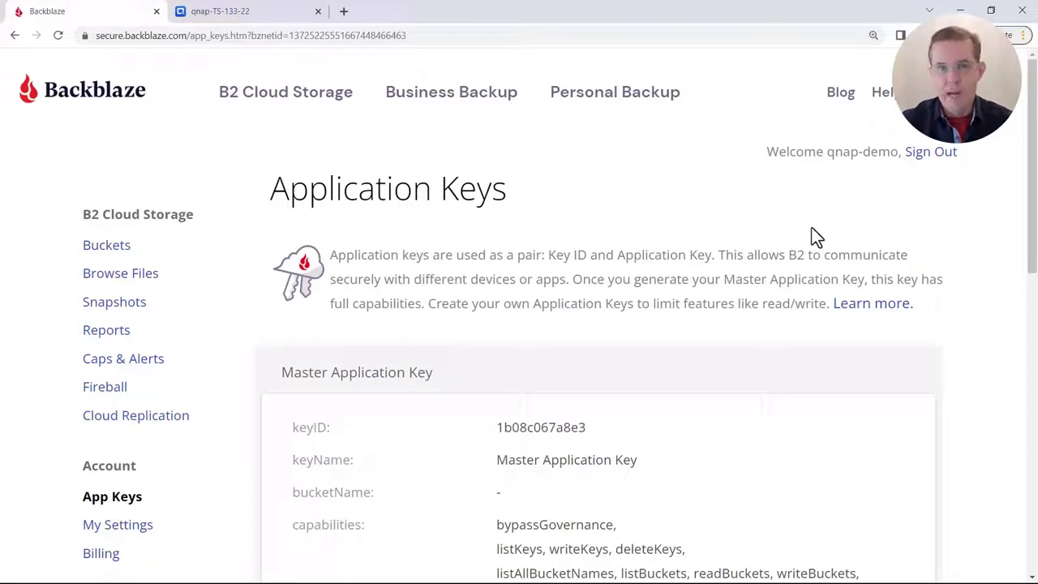
{"action": "left_click_drag", "start_coordinate": [1033, 111], "coordinate": [1035, 357]}
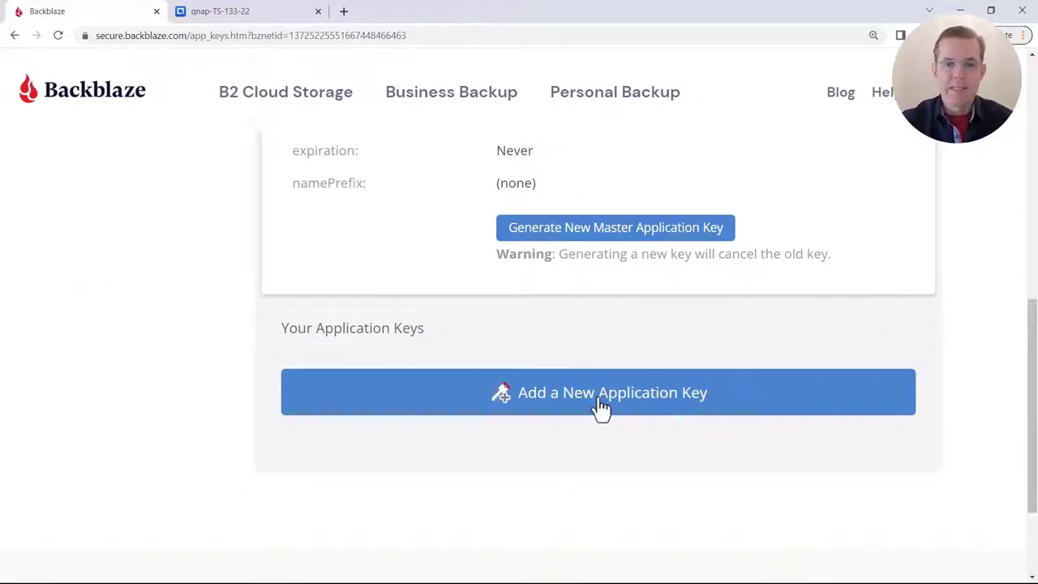
{"action": "left_click", "coordinate": [600, 406]}
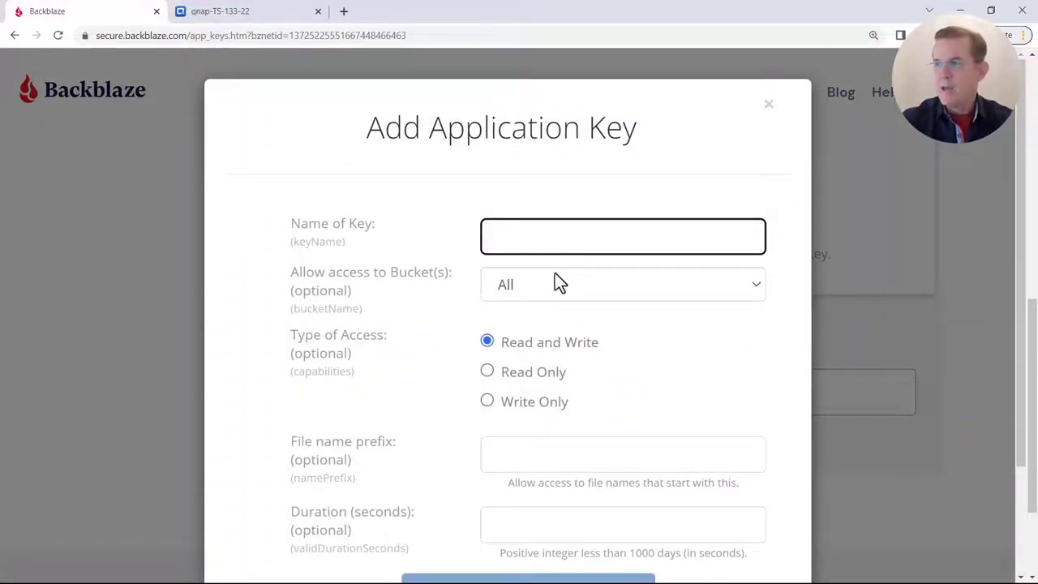
{"action": "type", "text": "QNAP-Backup-demo"}
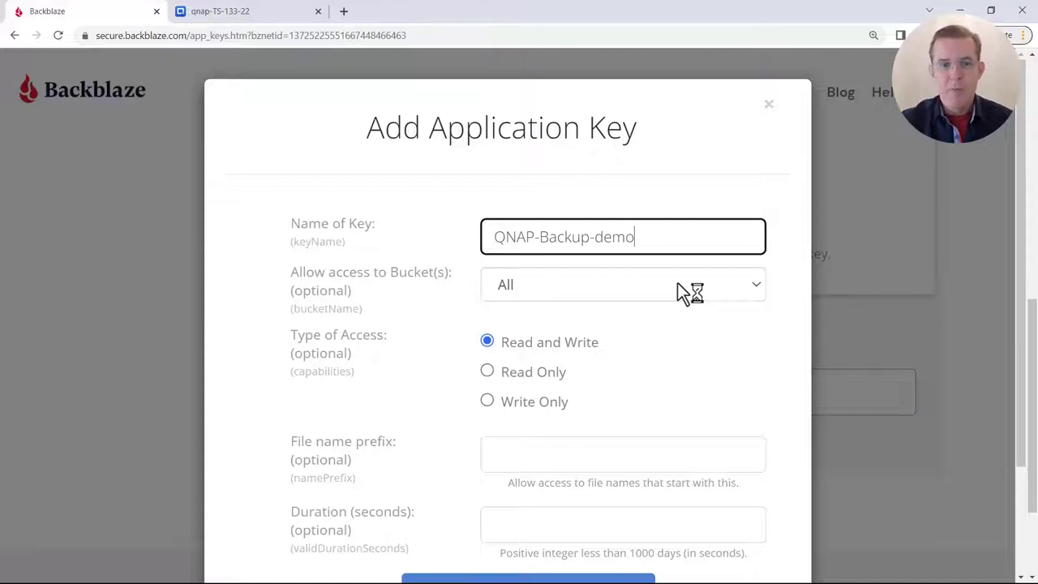
{"action": "left_click", "coordinate": [677, 284]}
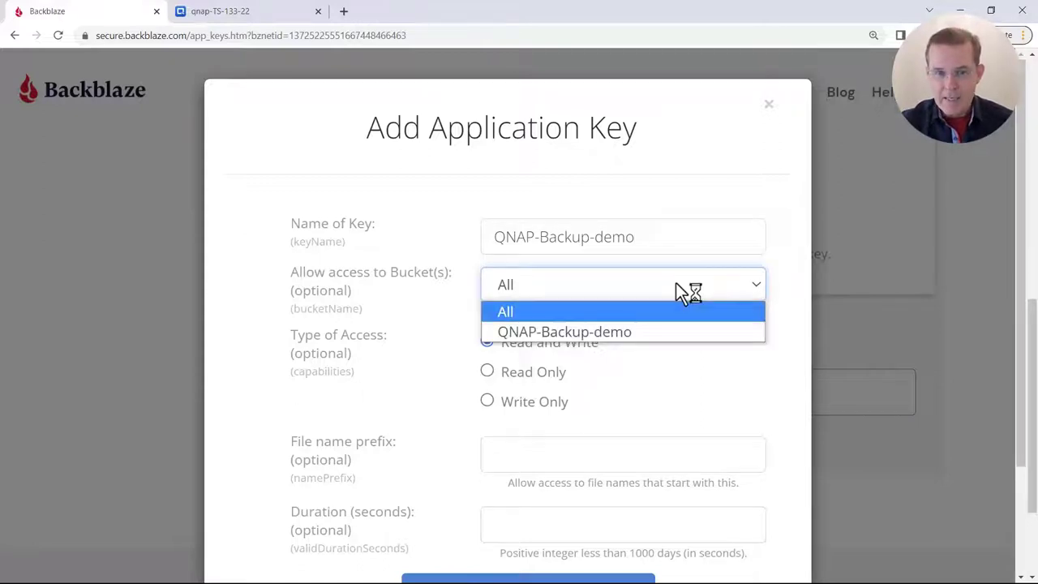
{"action": "left_click", "coordinate": [668, 333]}
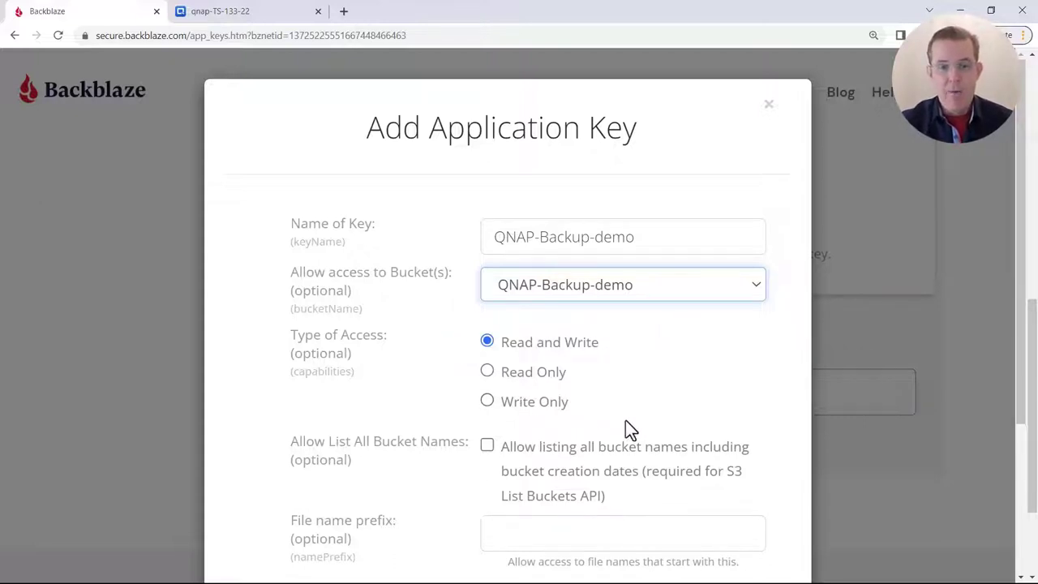
{"action": "left_click", "coordinate": [487, 446]}
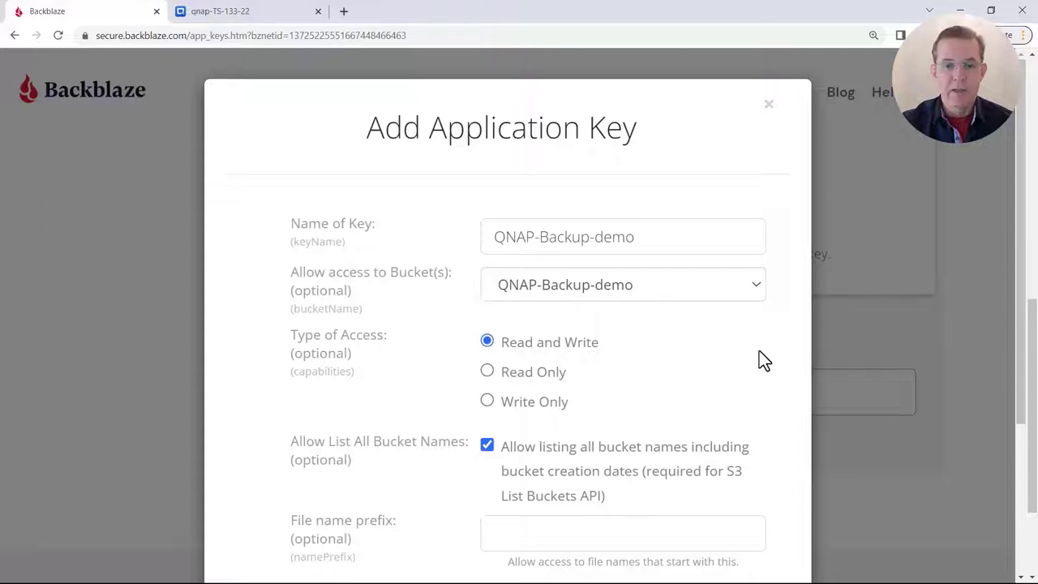
{"action": "scroll", "coordinate": [759, 351], "scroll_direction": "down", "scroll_amount": 2}
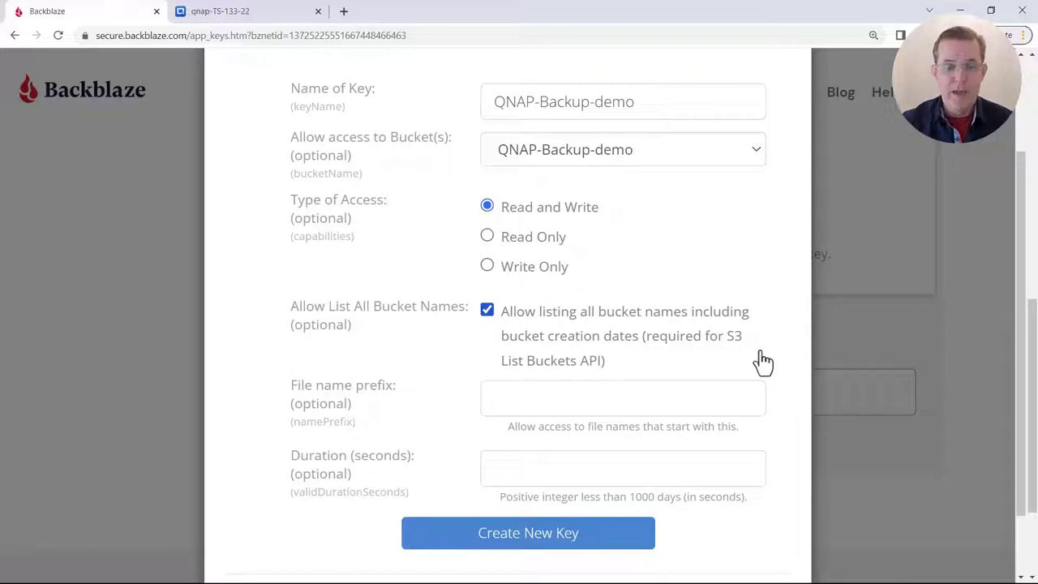
{"action": "left_click", "coordinate": [546, 549]}
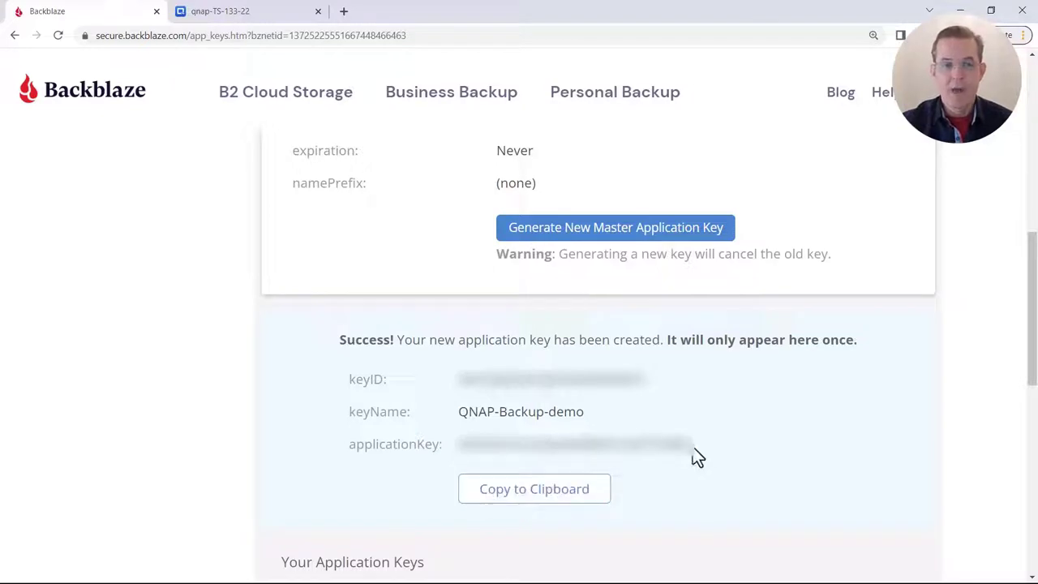
Copy the keyID, keyName and applicationKey text and paste it into Notepad.
{"action": "mouse_move", "coordinate": [691, 448]}
{"action": "left_mouse_down"}
{"action": "mouse_move", "coordinate": [497, 398]}
{"action": "mouse_move", "coordinate": [351, 376]}
{"action": "left_mouse_up"}
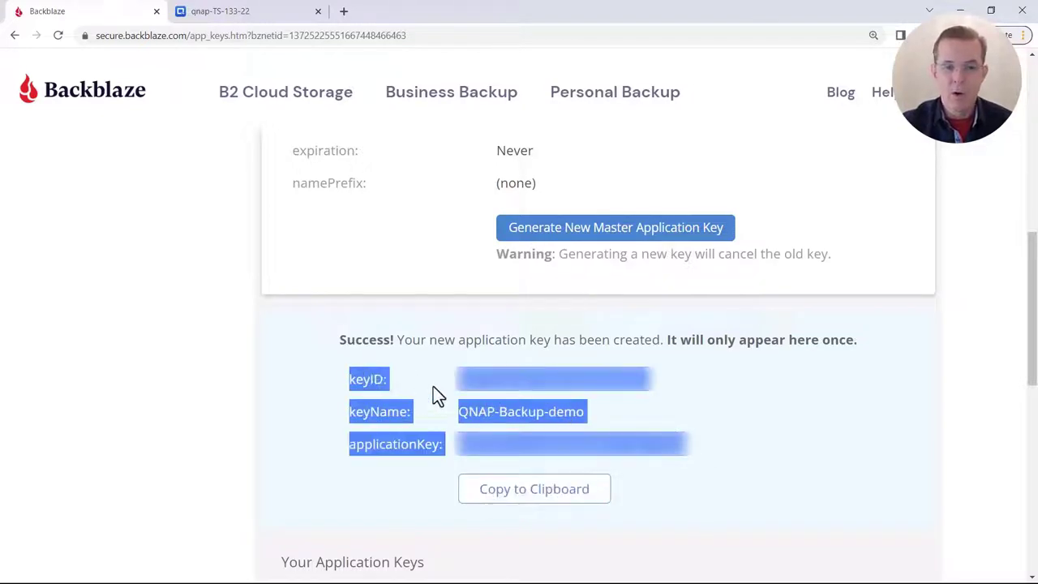
{"action": "right_click", "coordinate": [636, 388]}
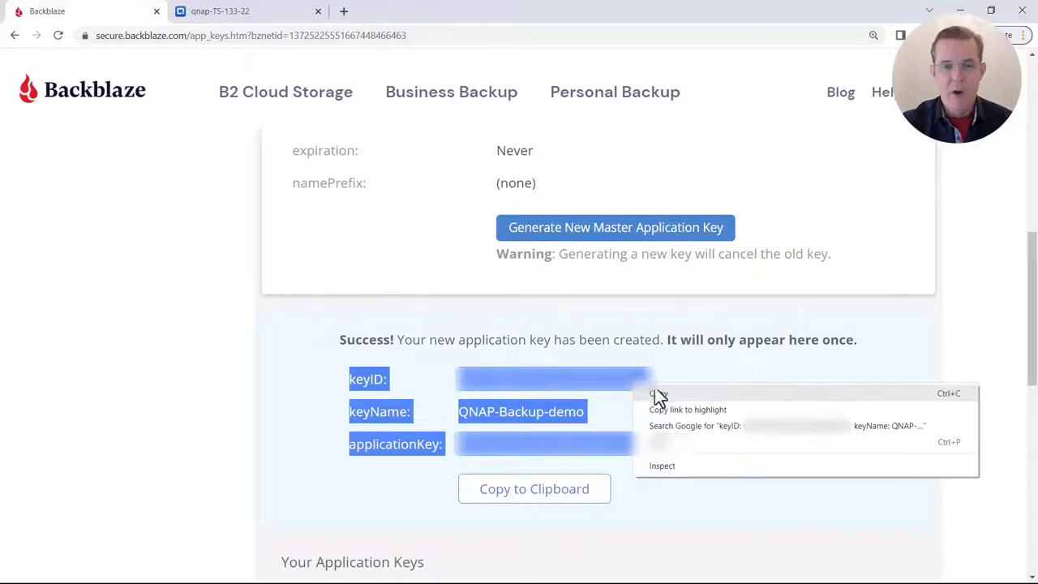
{"action": "left_click", "coordinate": [658, 396]}
{"action": "key", "text": "alt+Tab"}
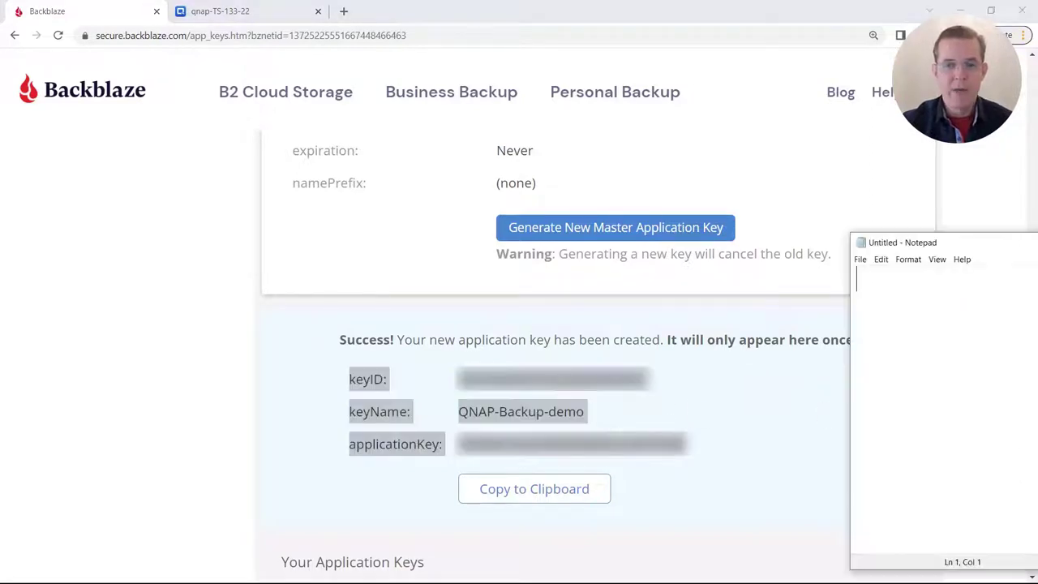
{"action": "key", "text": "ctrl+v"}
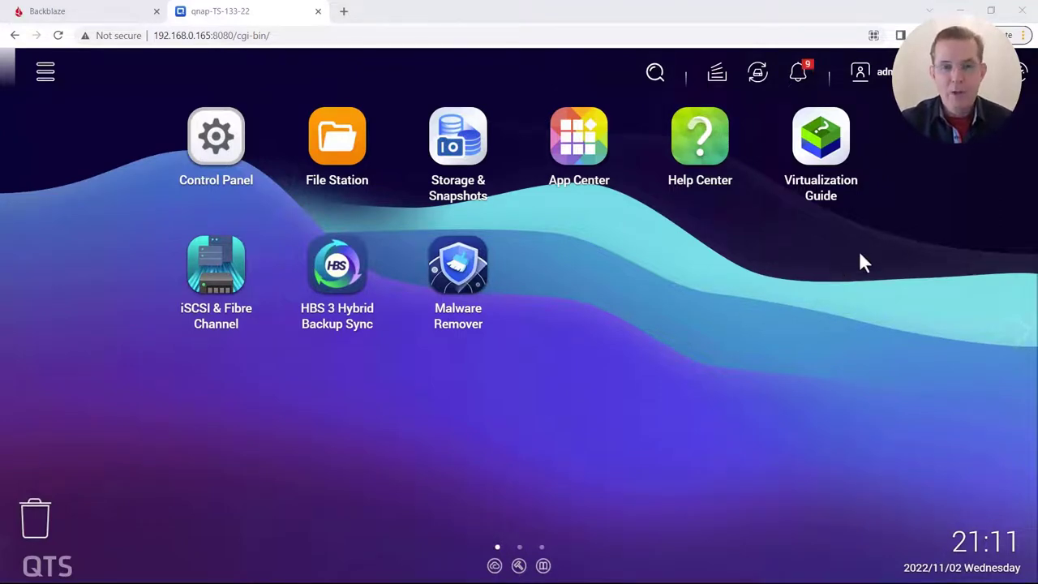
Open HBS 3 Hybrid Backup Sync from App Center's QTS Essentials list.
{"action": "left_click", "coordinate": [577, 151]}
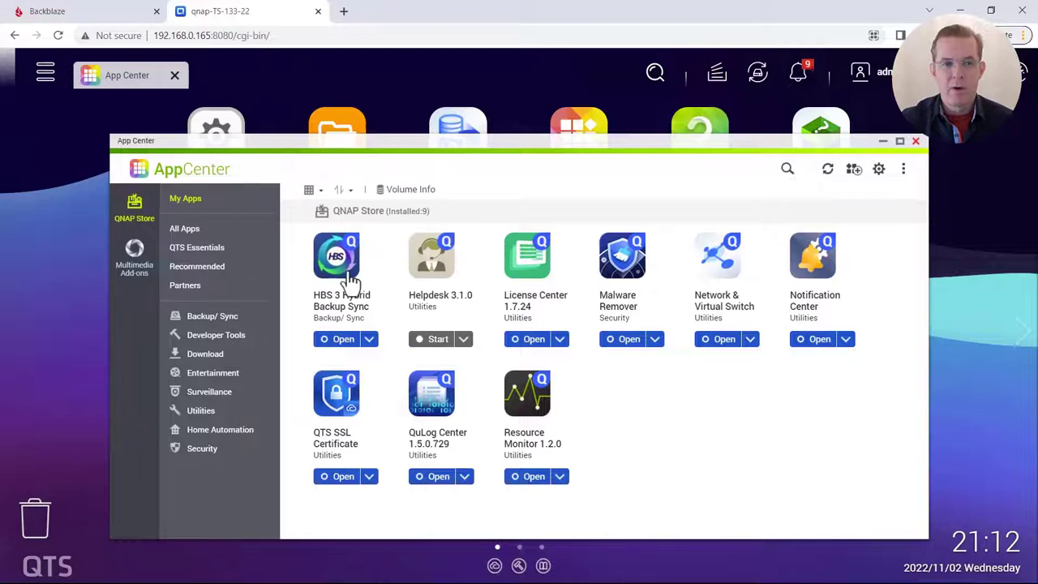
{"action": "left_click", "coordinate": [272, 253]}
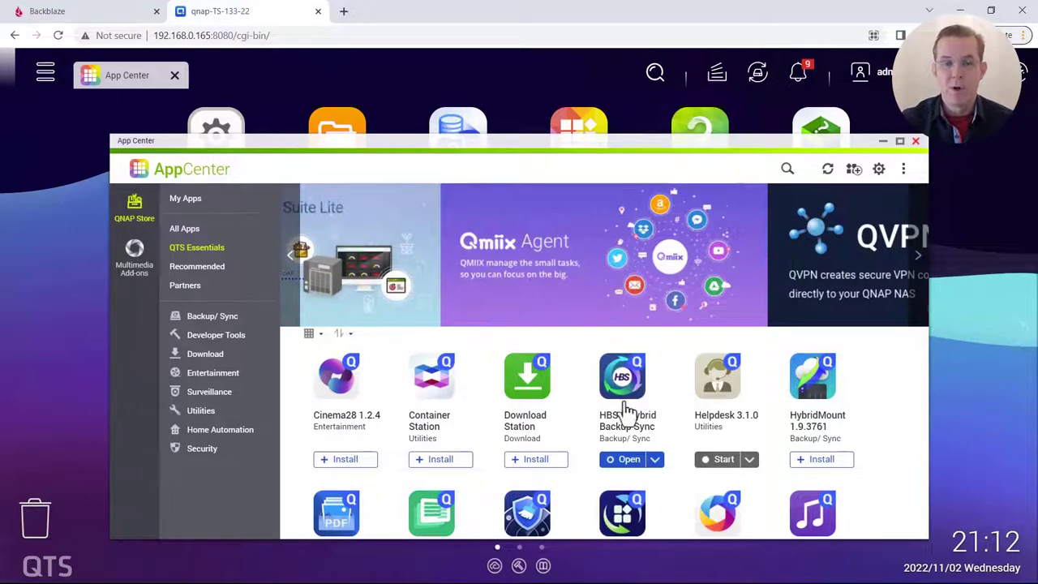
{"action": "left_click", "coordinate": [628, 461]}
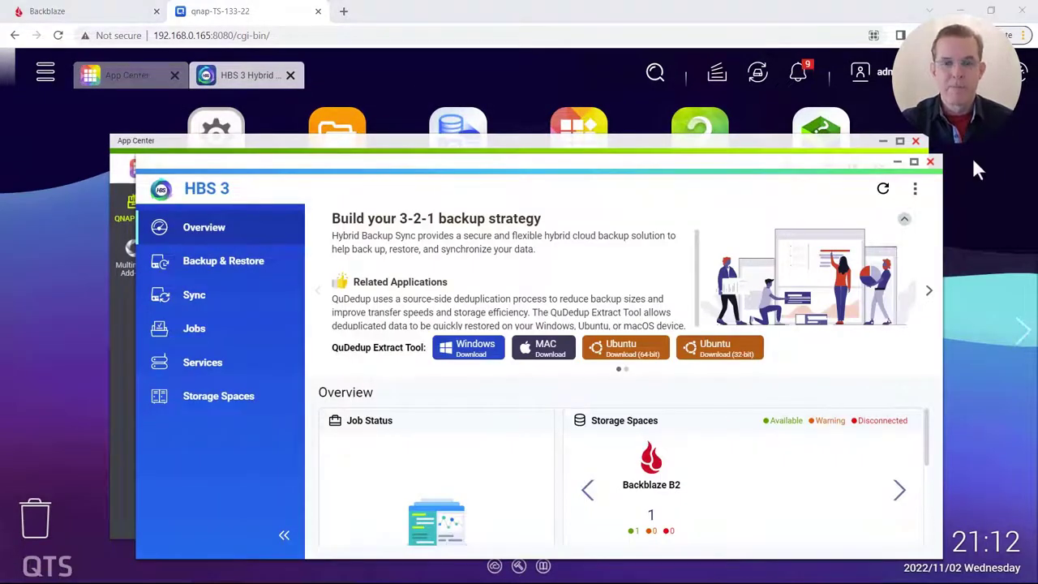
Maximize the HBS 3 window and show Storage Spaces with the Local NAS TS-133.
{"action": "left_click", "coordinate": [914, 162]}
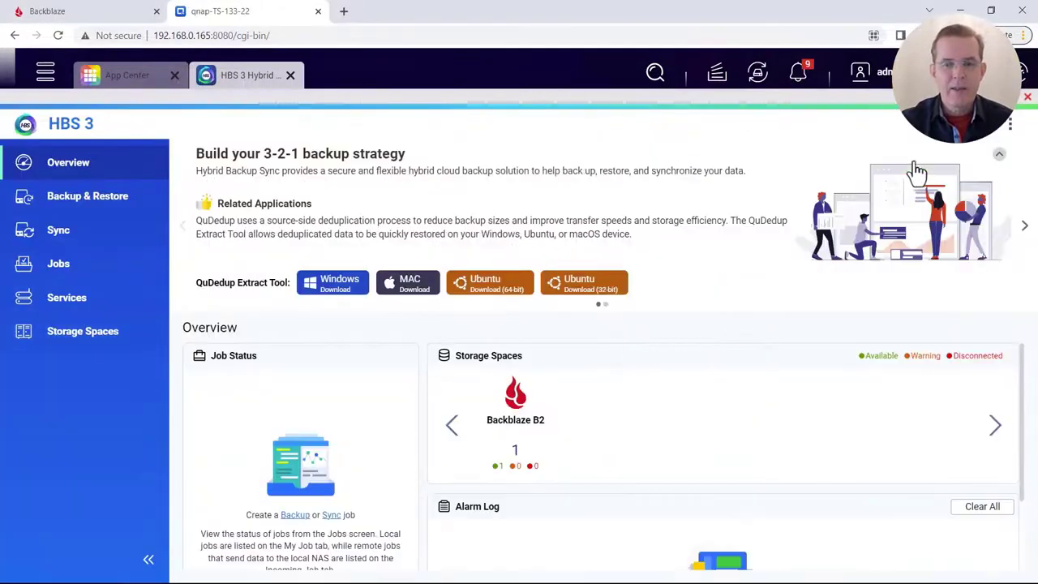
{"action": "left_click", "coordinate": [871, 162]}
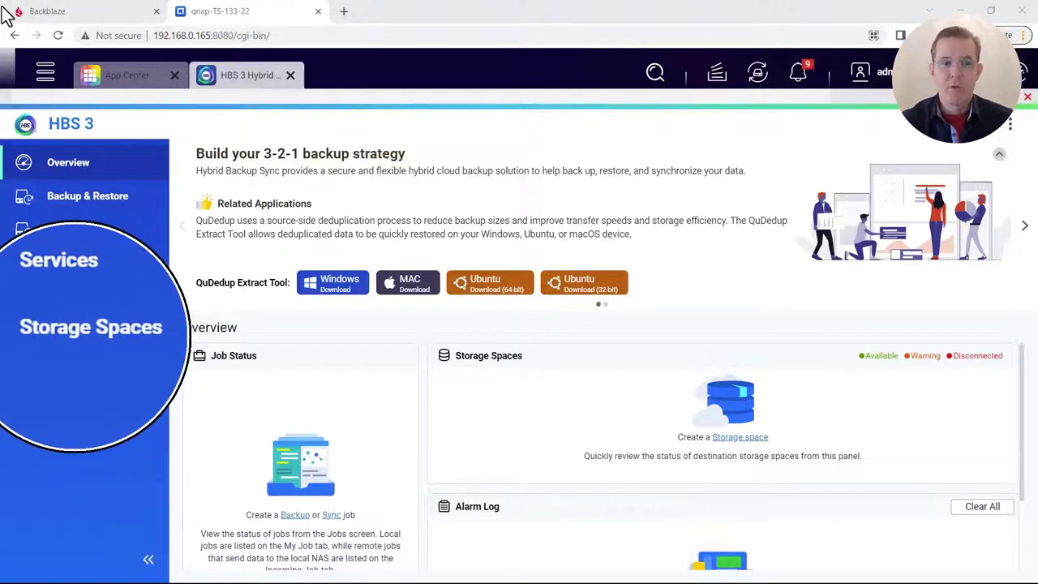
{"action": "left_click", "coordinate": [82, 331]}
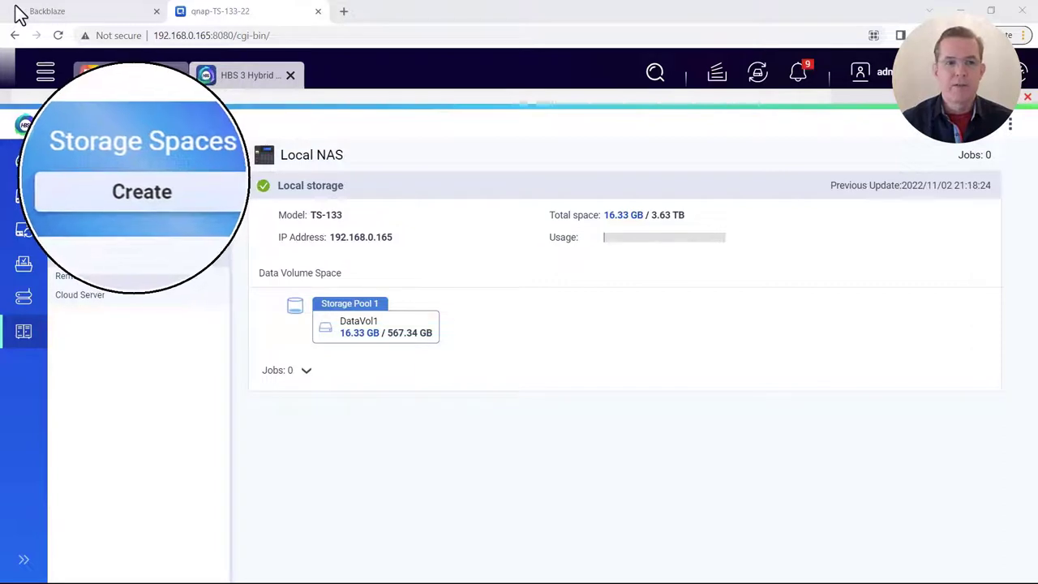
Start a new Backblaze B2 storage space and rename it 'Backblaze B2 demo'.
{"action": "left_click", "coordinate": [139, 188]}
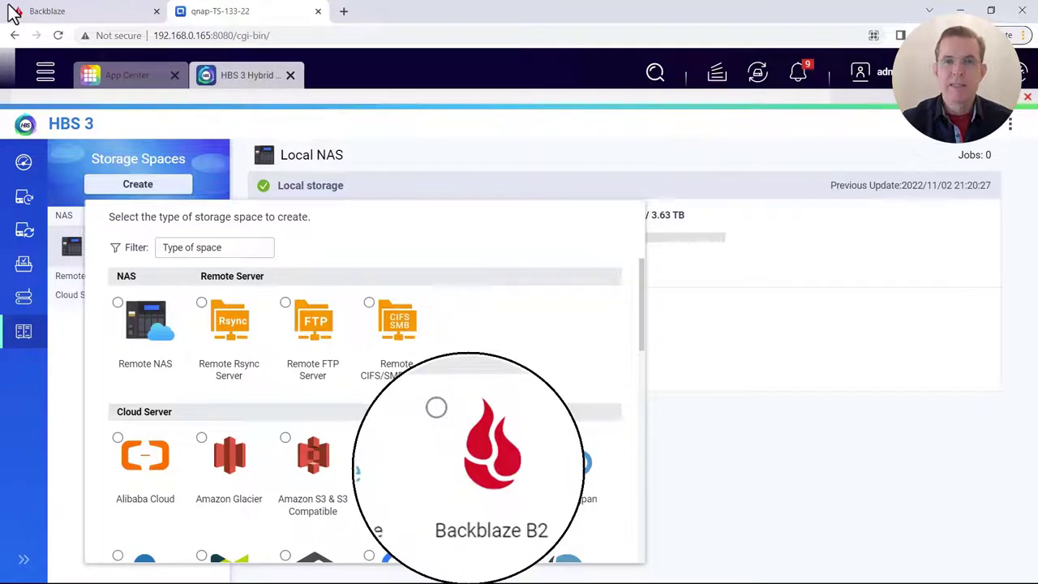
{"action": "left_click", "coordinate": [456, 448]}
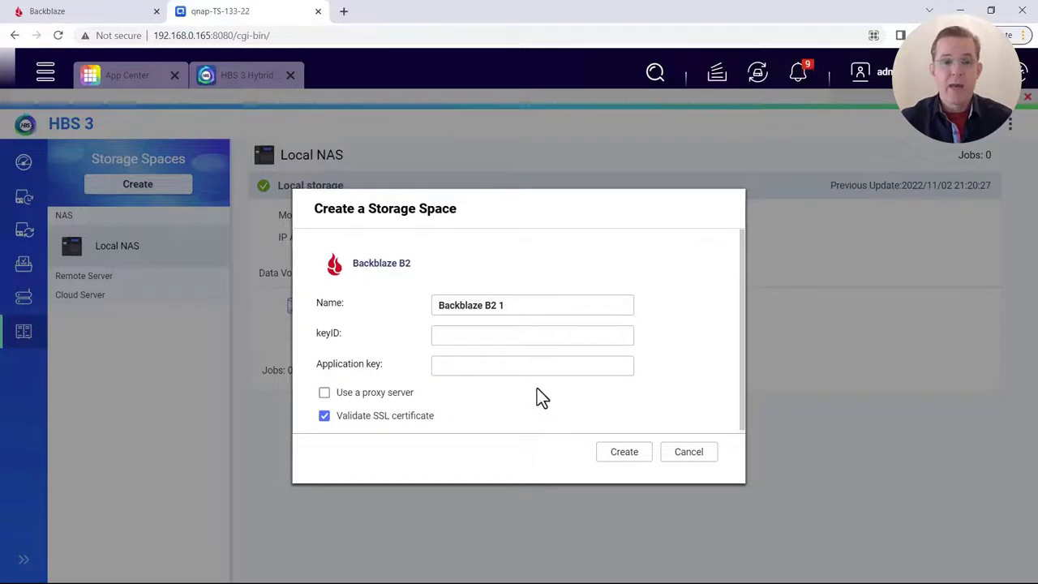
{"action": "left_click", "coordinate": [505, 306]}
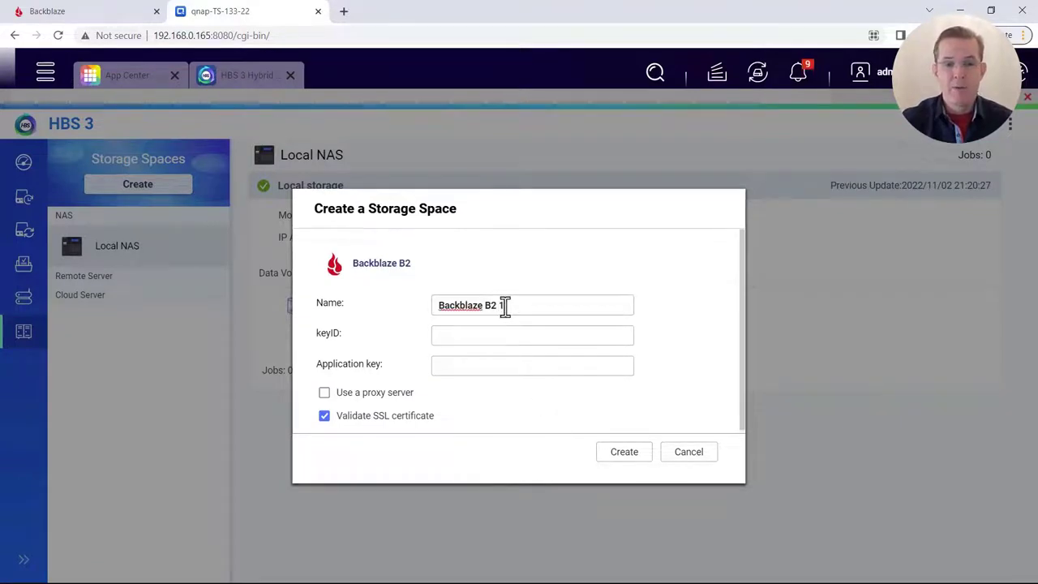
{"action": "double_click", "coordinate": [501, 306]}
{"action": "type", "text": "dem"}
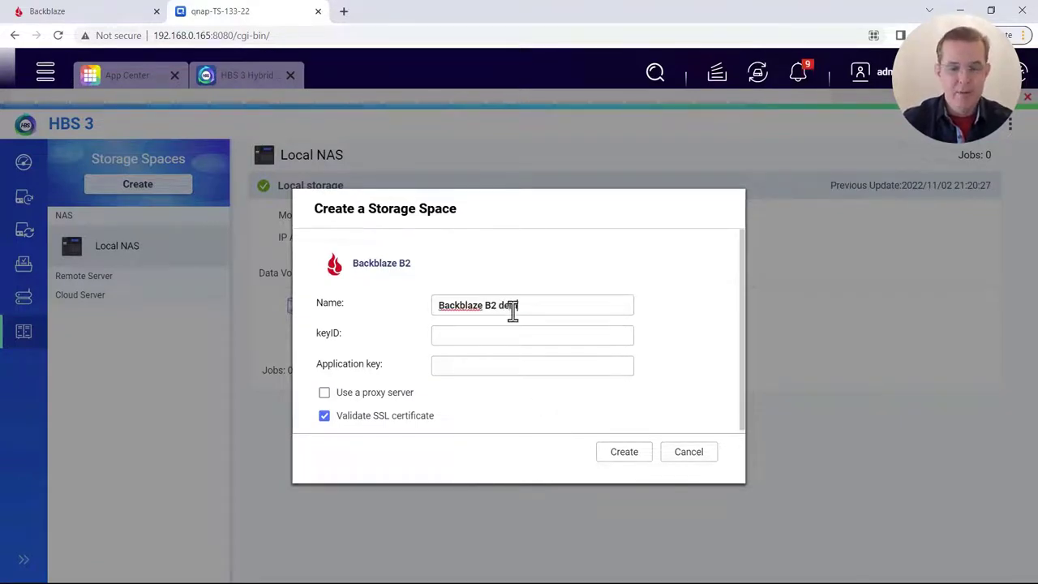
{"action": "type", "text": "o"}
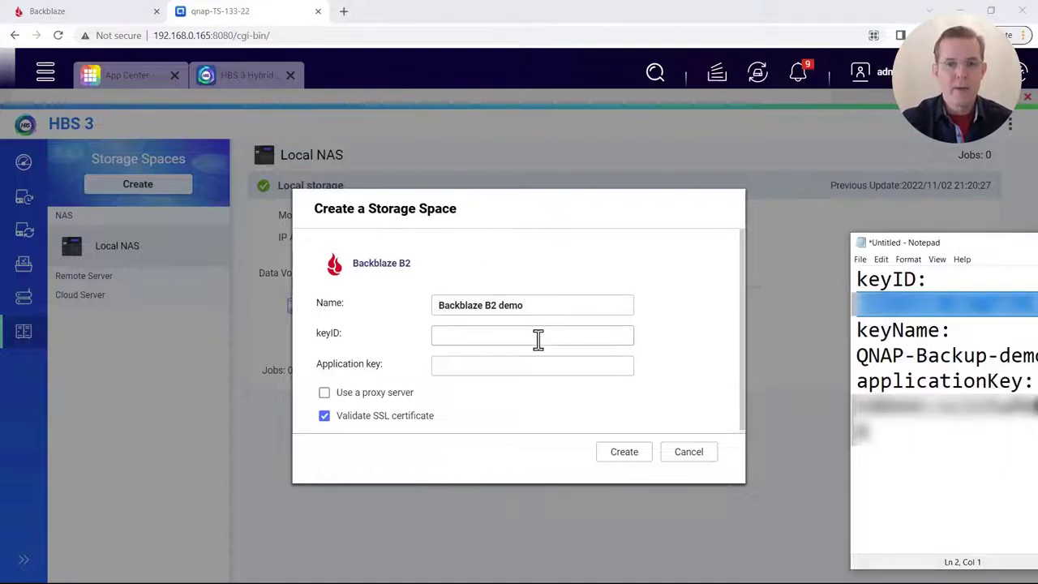
Paste the keyID and application key from Notepad into the form and create the space.
{"action": "left_click", "coordinate": [538, 339]}
{"action": "key", "text": "ctrl+v"}
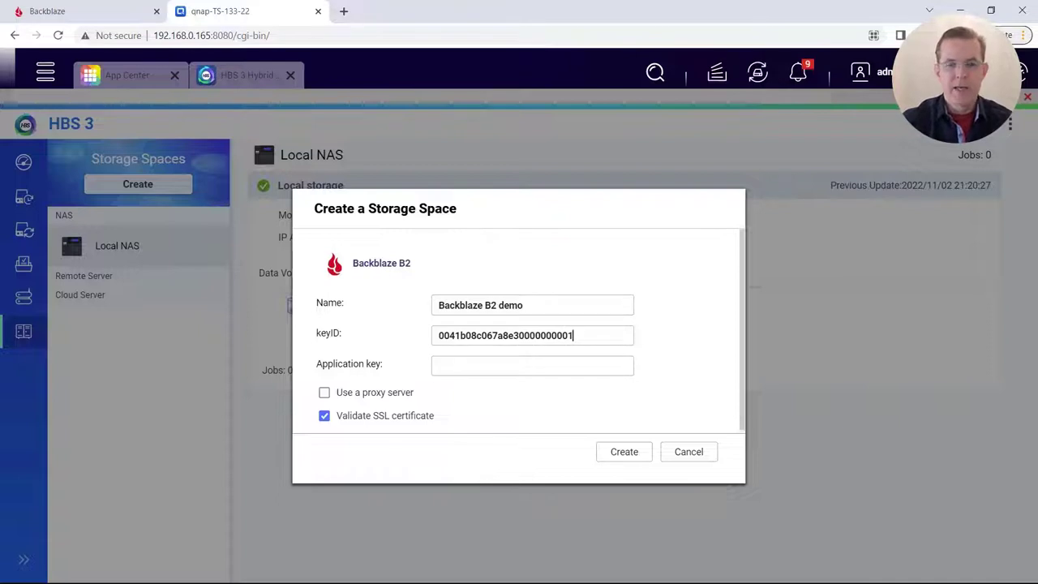
{"action": "key", "text": "alt+Tab"}
{"action": "key", "text": "shift+Home"}
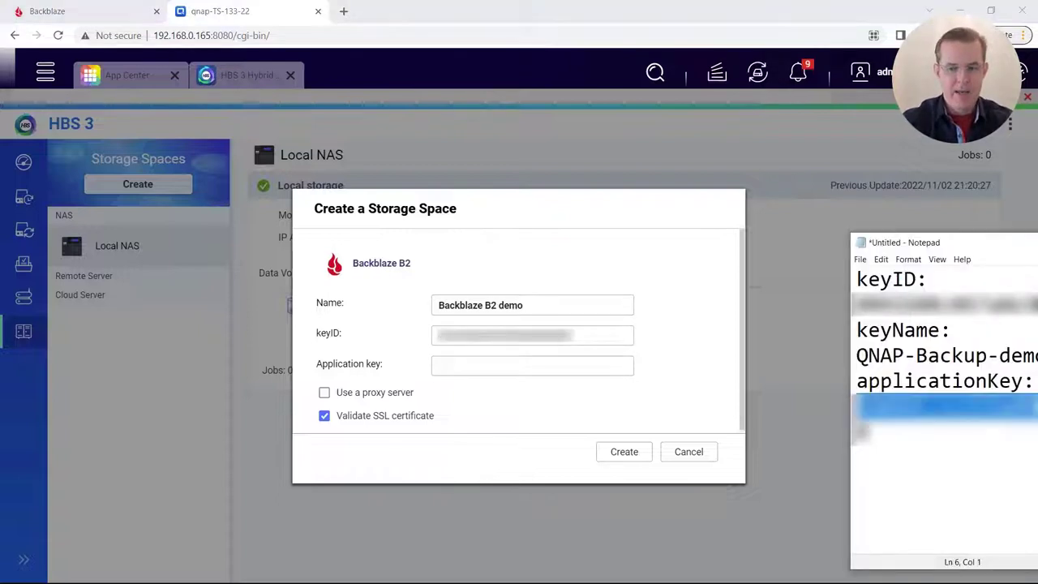
{"action": "key", "text": "Home"}
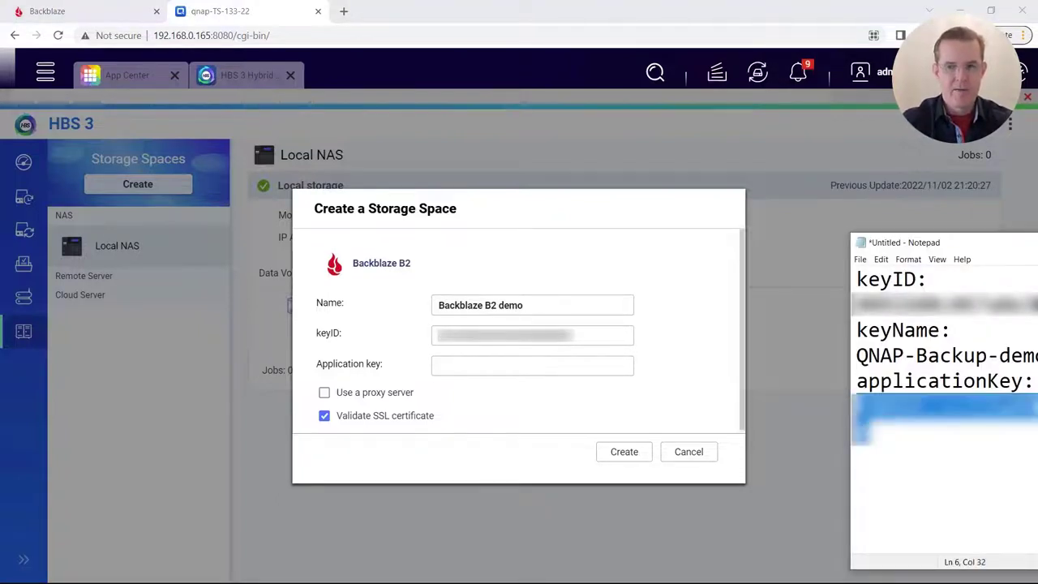
{"action": "key", "text": "shift+End"}
{"action": "left_click", "coordinate": [501, 368]}
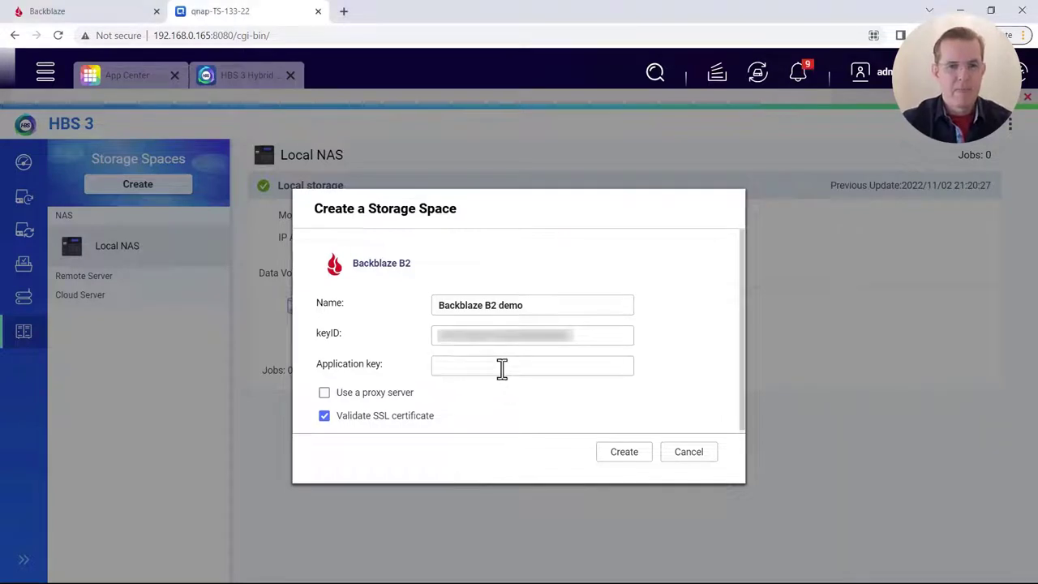
{"action": "key", "text": "ctrl+v"}
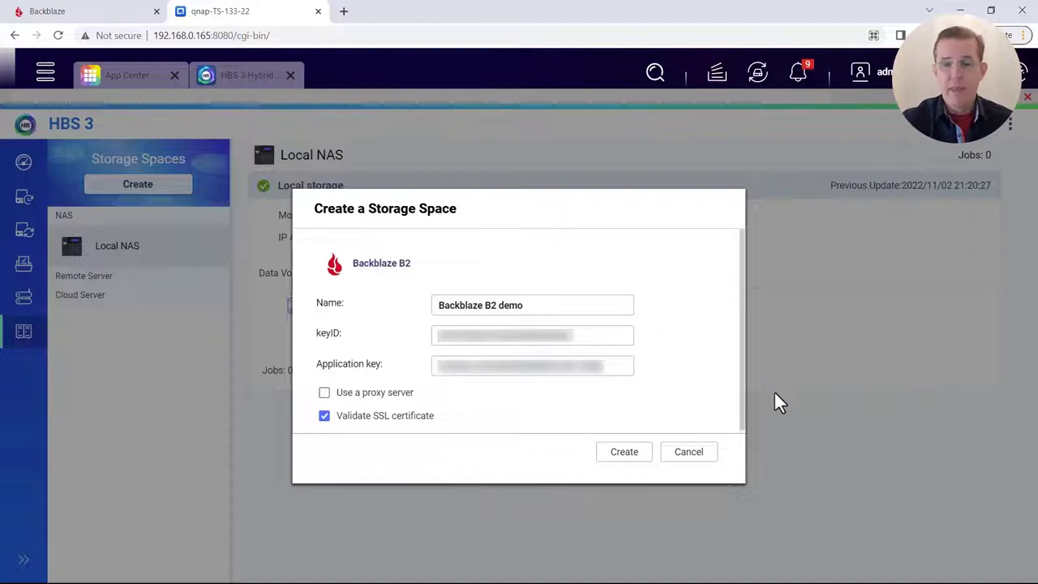
{"action": "left_click", "coordinate": [625, 458]}
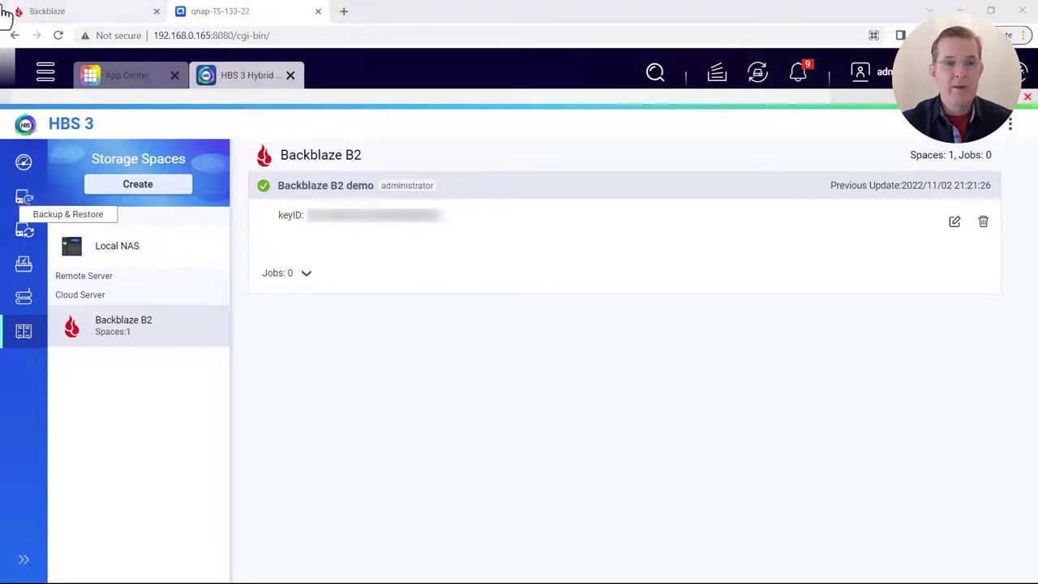
From the Backup & Restore section, start a new backup job using the Back Up Now dropdown.
{"action": "left_click", "coordinate": [24, 199]}
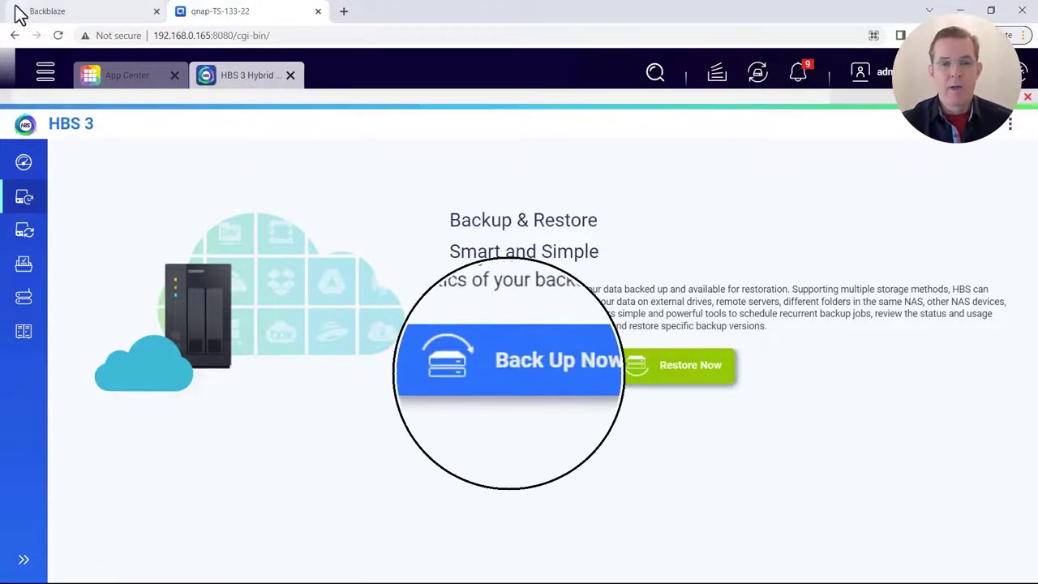
{"action": "left_click", "coordinate": [576, 374]}
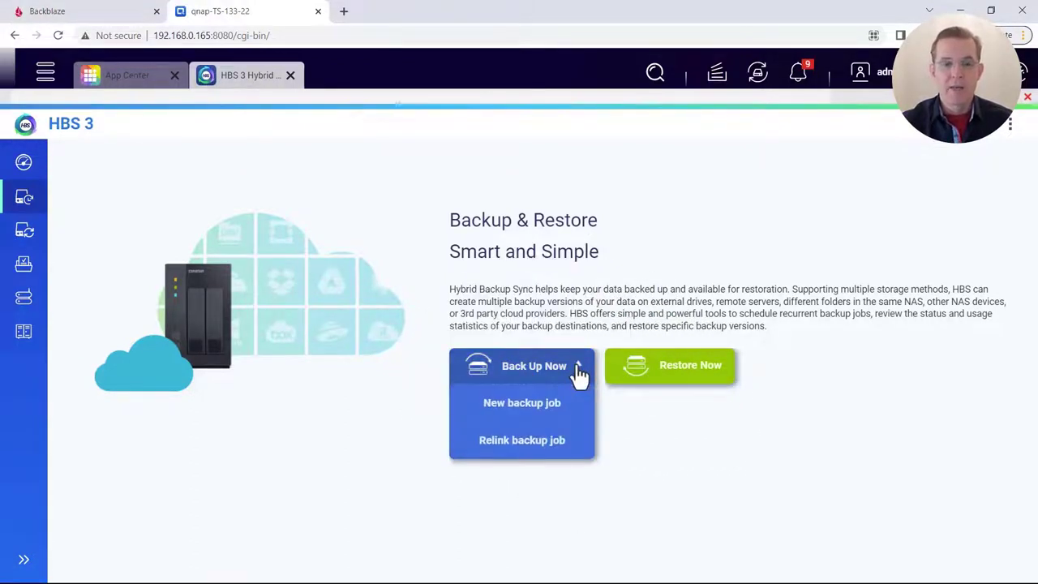
{"action": "left_click", "coordinate": [528, 405]}
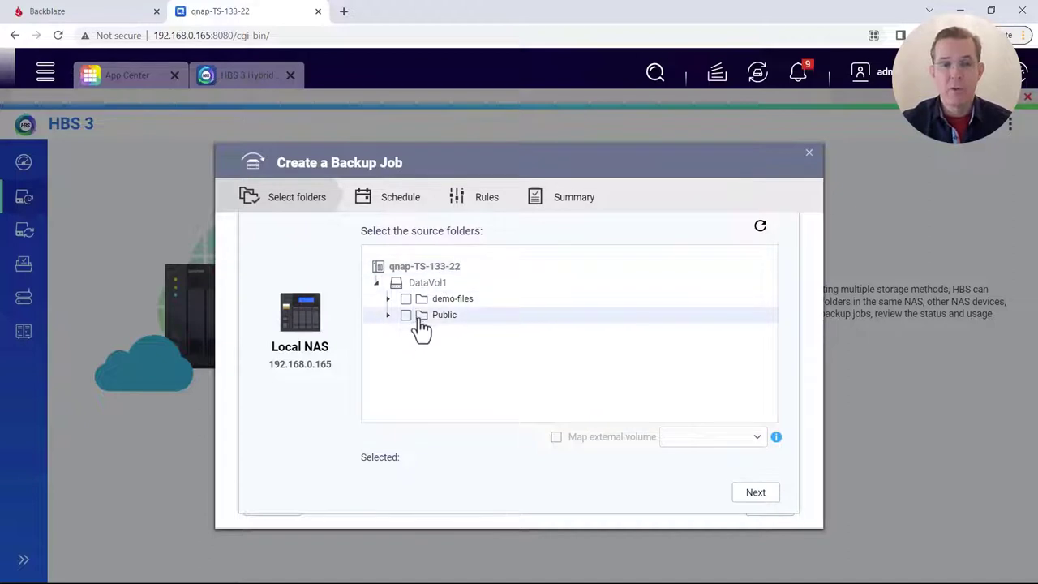
Back up the demo-files folder to the Backblaze B2 demo account.
{"action": "left_click", "coordinate": [406, 300]}
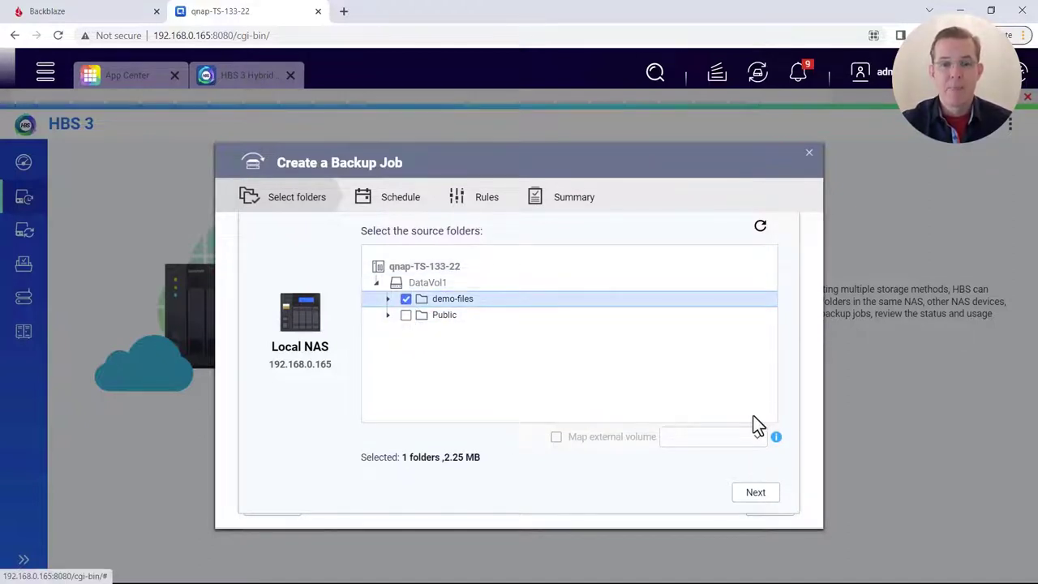
{"action": "left_click", "coordinate": [756, 493]}
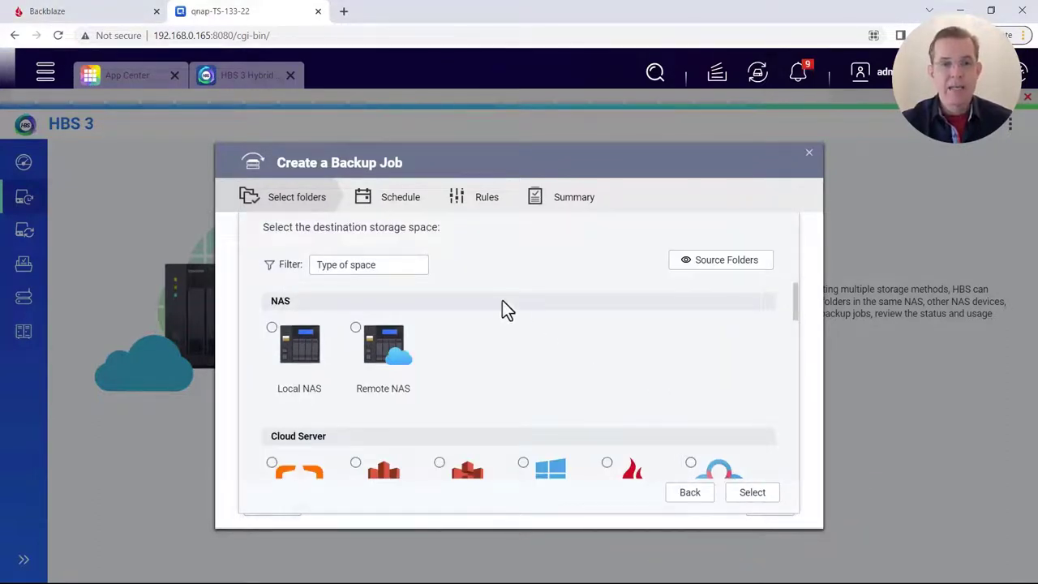
{"action": "scroll", "coordinate": [595, 347], "scroll_direction": "down", "scroll_amount": 1}
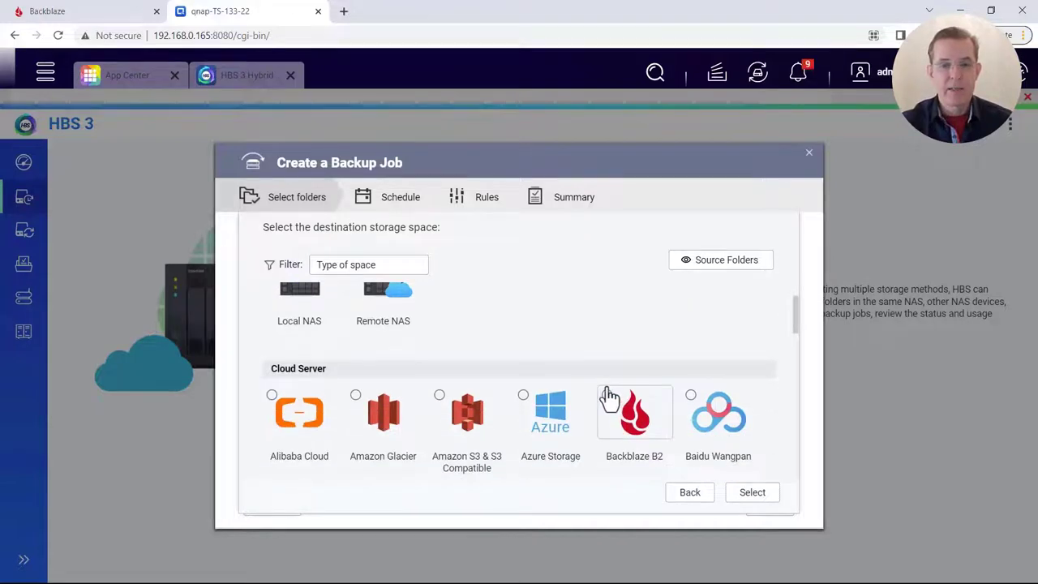
{"action": "left_click", "coordinate": [610, 398]}
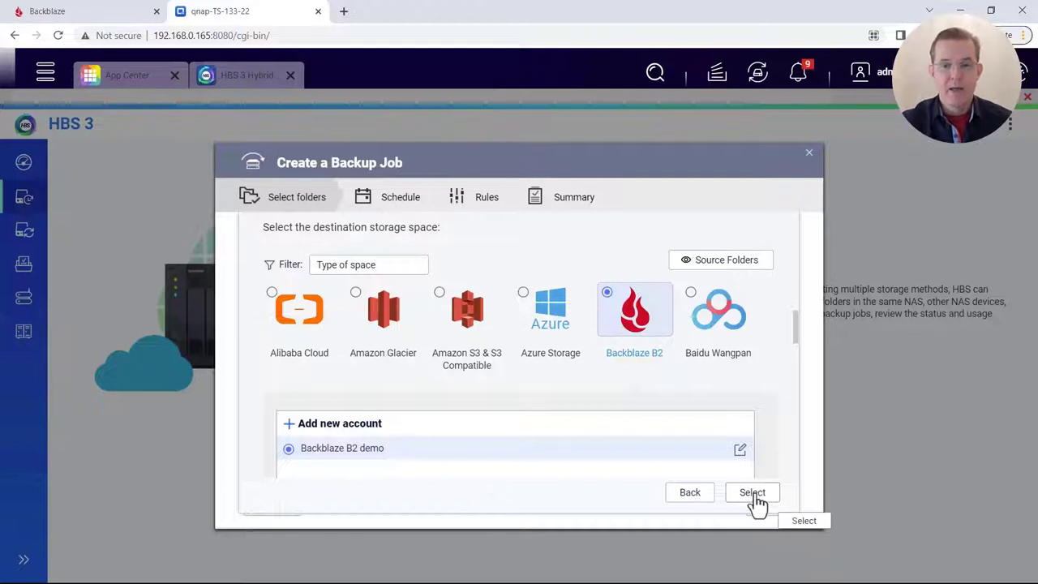
{"action": "left_click", "coordinate": [753, 503]}
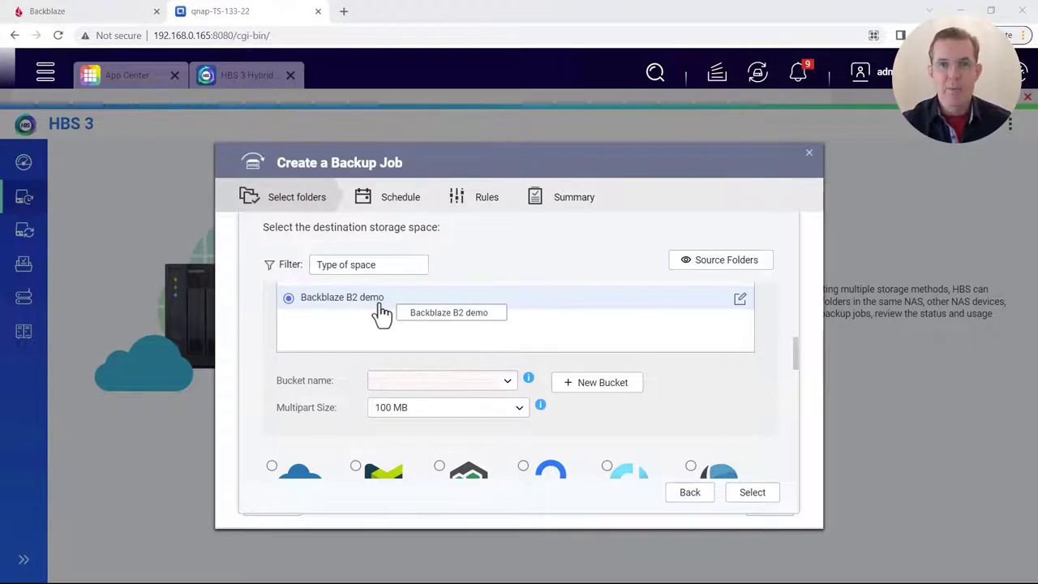
Choose the QNAP-Backup-demo bucket for the Backblaze B2 destination and confirm it.
{"action": "left_click", "coordinate": [507, 381]}
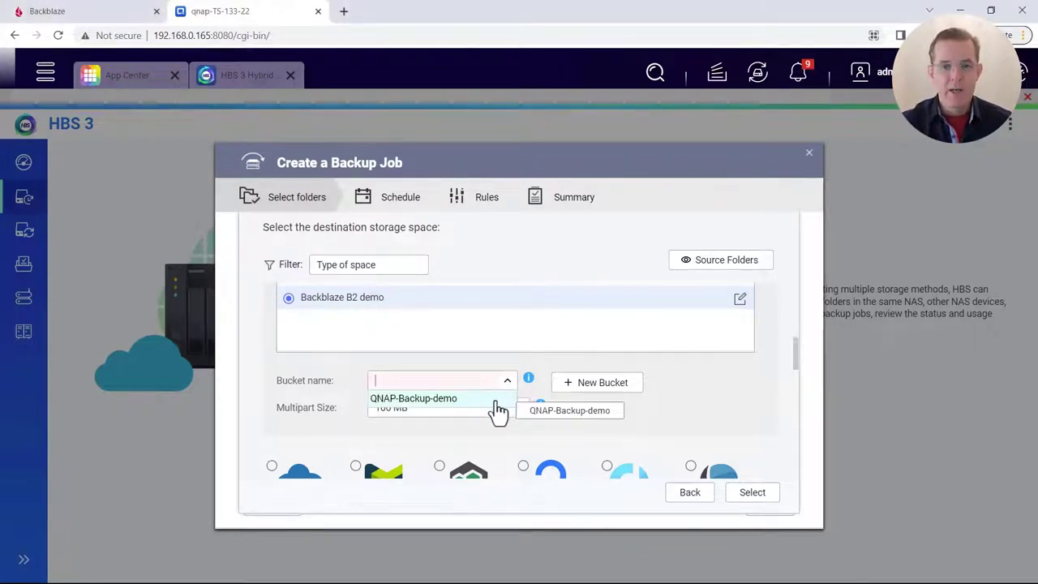
{"action": "left_click", "coordinate": [493, 399]}
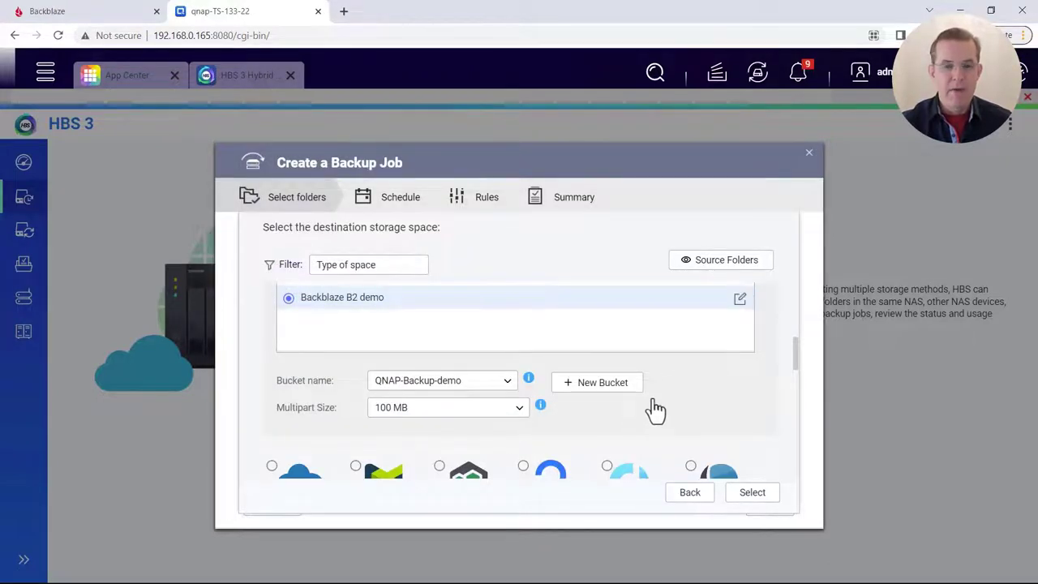
{"action": "mouse_move", "coordinate": [794, 355]}
{"action": "left_mouse_down"}
{"action": "mouse_move", "coordinate": [801, 381]}
{"action": "mouse_move", "coordinate": [796, 351]}
{"action": "left_mouse_up"}
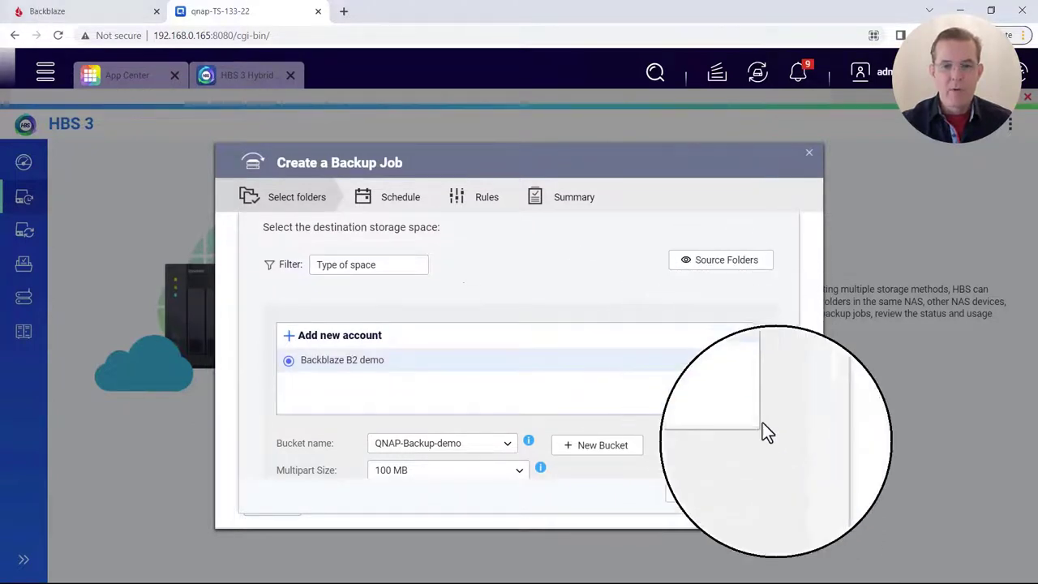
{"action": "left_click", "coordinate": [763, 498]}
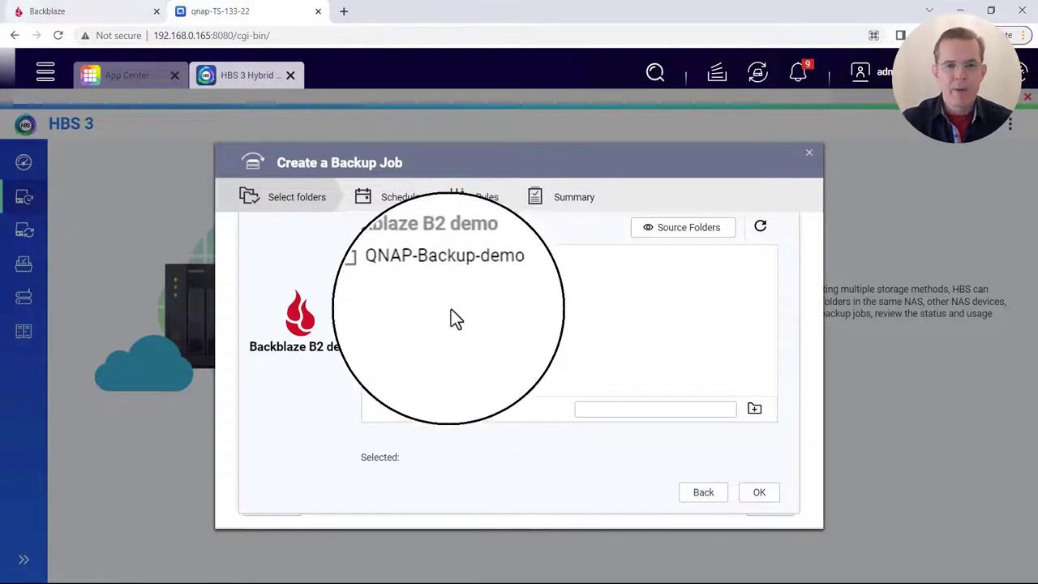
Add a QNAP-Backup-demo-folder subfolder inside the QNAP-Backup-demo bucket.
{"action": "left_click", "coordinate": [444, 284]}
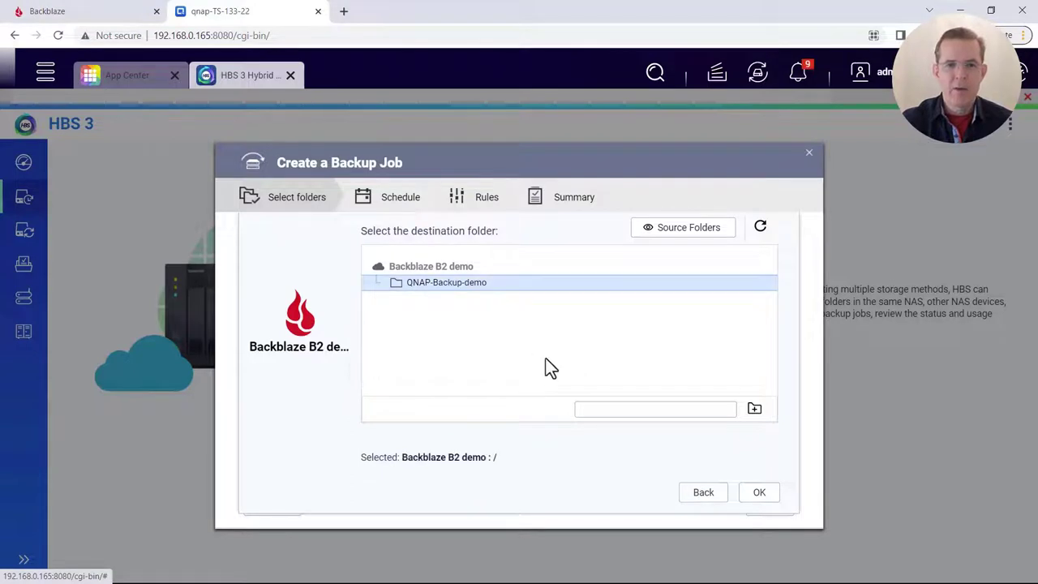
{"action": "left_click", "coordinate": [605, 412]}
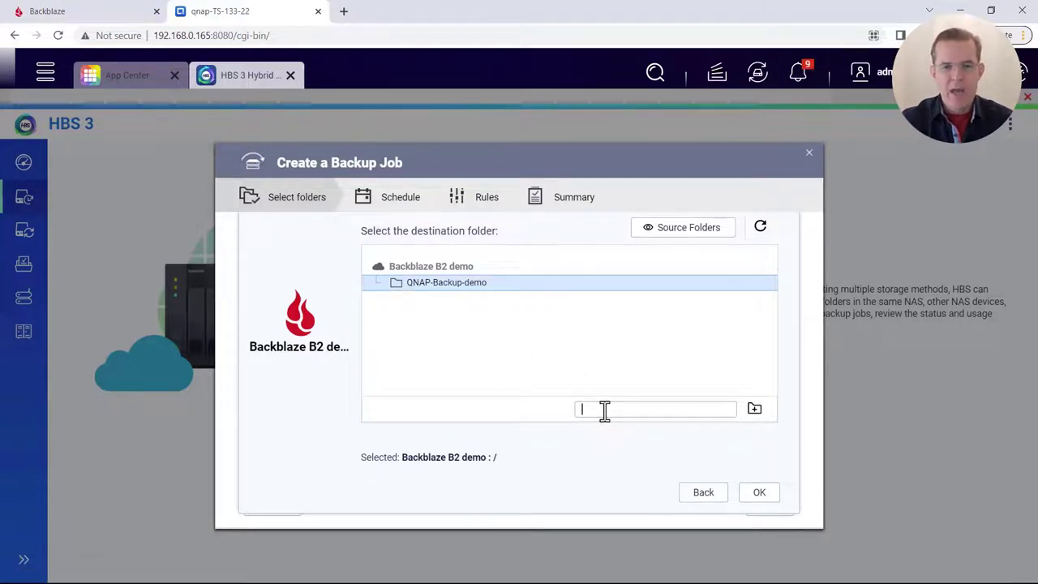
{"action": "type", "text": "QNAP-Backup-demo-folder"}
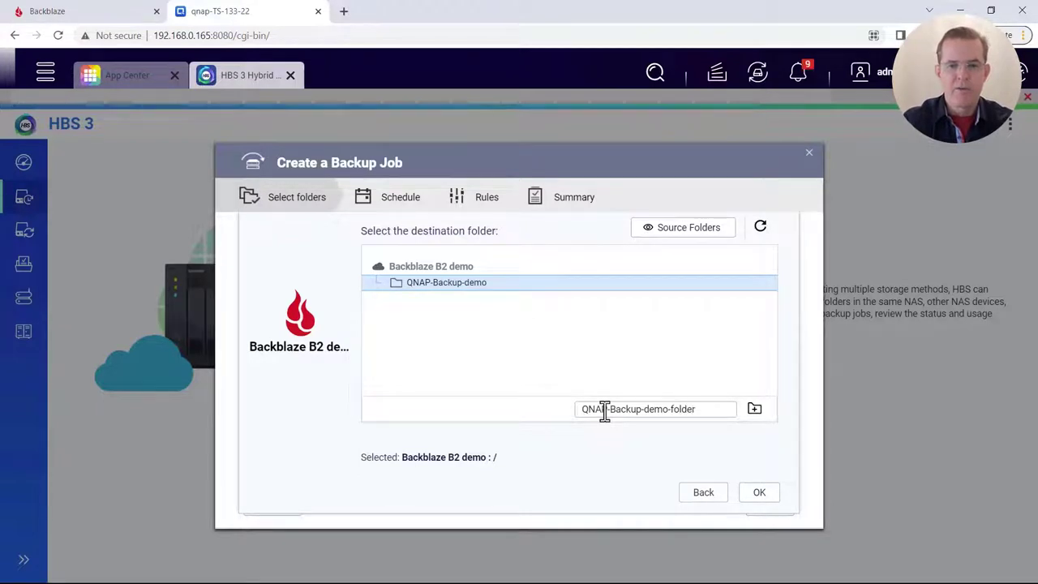
{"action": "left_click", "coordinate": [756, 414]}
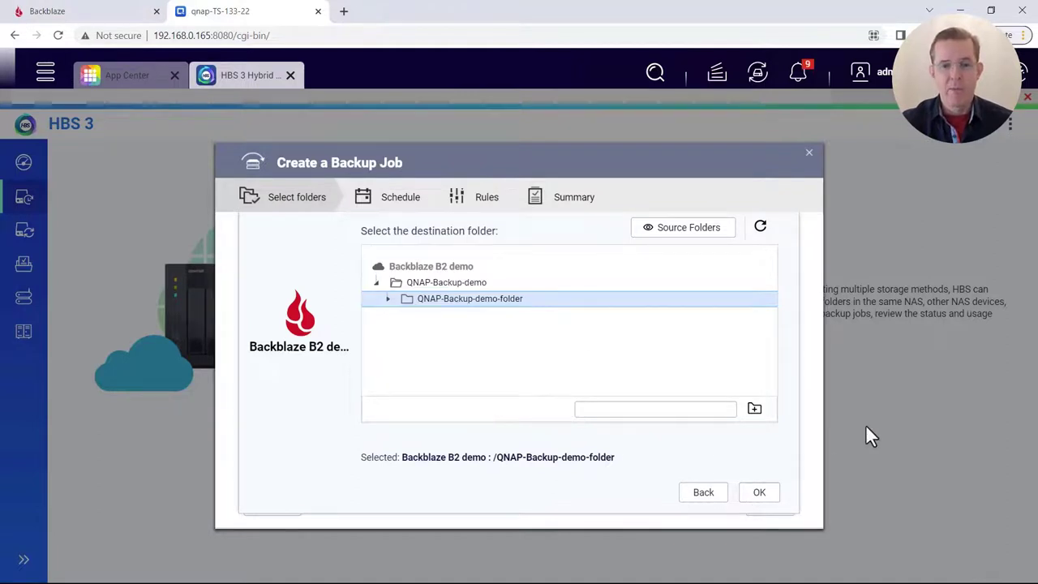
Accept the new folder as destination and rename the job to 'Backup demo'.
{"action": "left_click", "coordinate": [759, 494]}
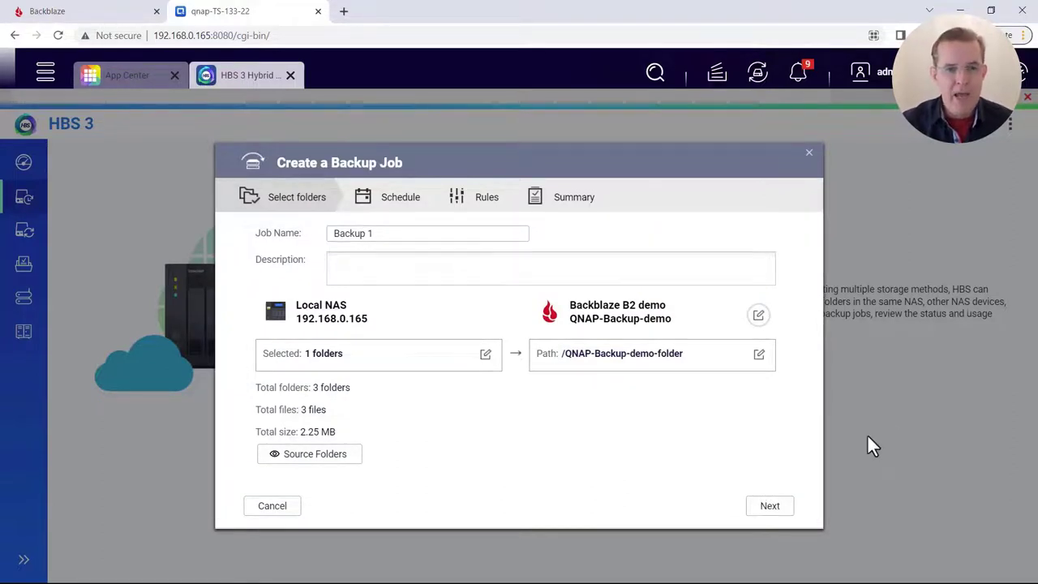
{"action": "left_click_drag", "start_coordinate": [374, 234], "coordinate": [366, 234]}
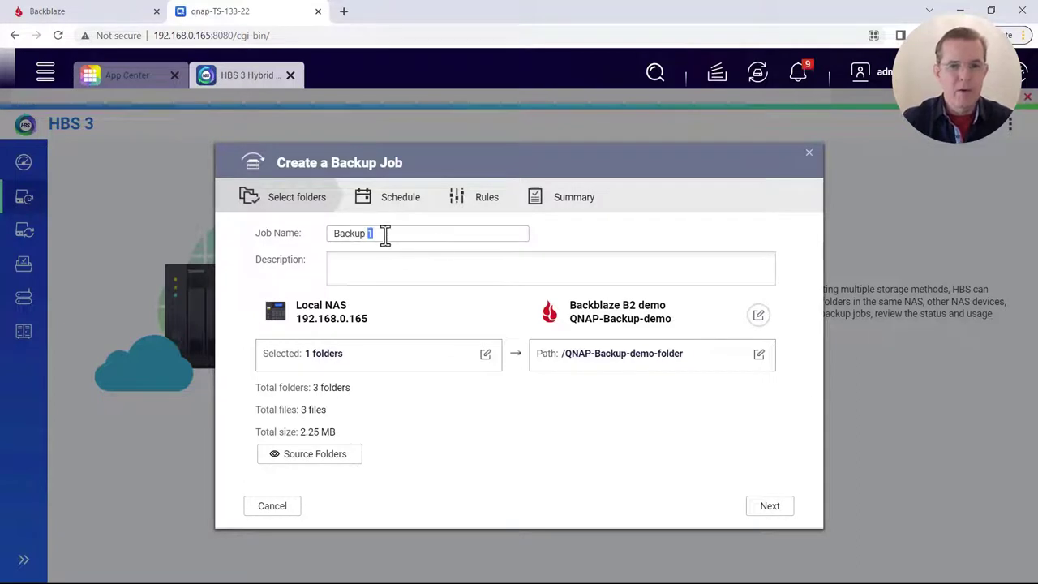
{"action": "type", "text": "demo"}
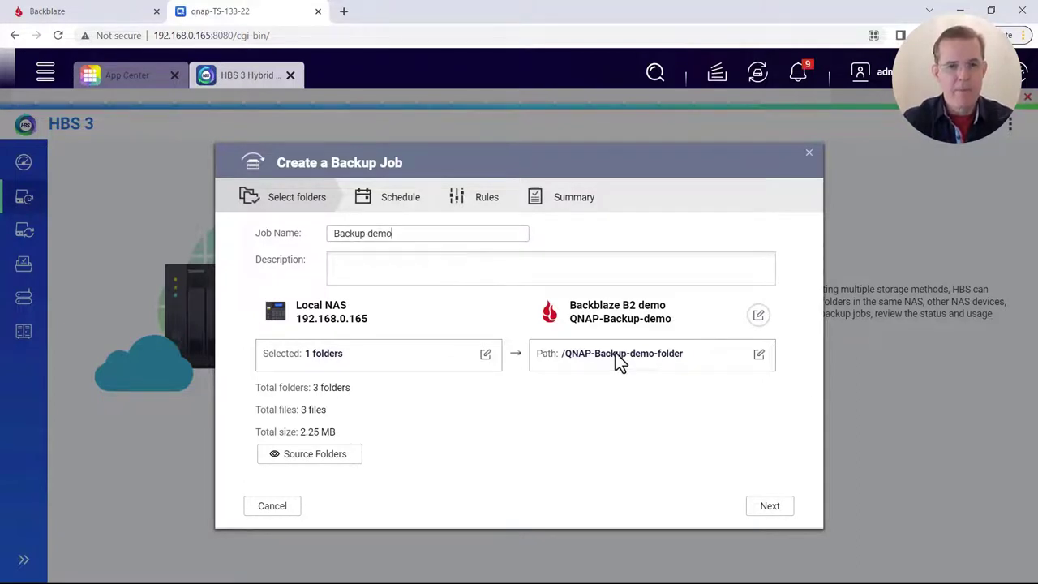
{"action": "left_click", "coordinate": [769, 507]}
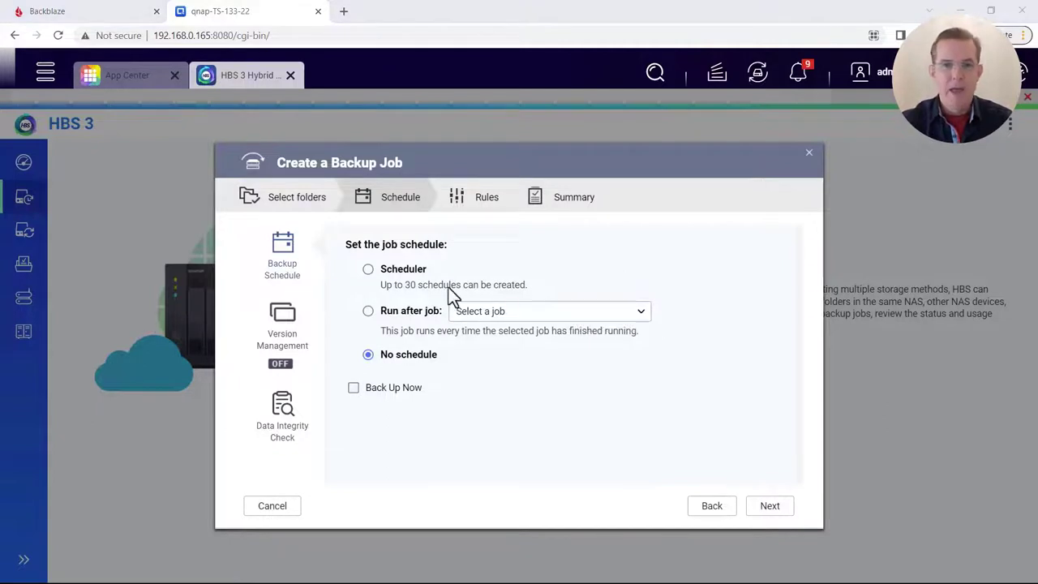
Add a Scheduler entry that runs the job daily starting at 20:35.
{"action": "left_click", "coordinate": [369, 271]}
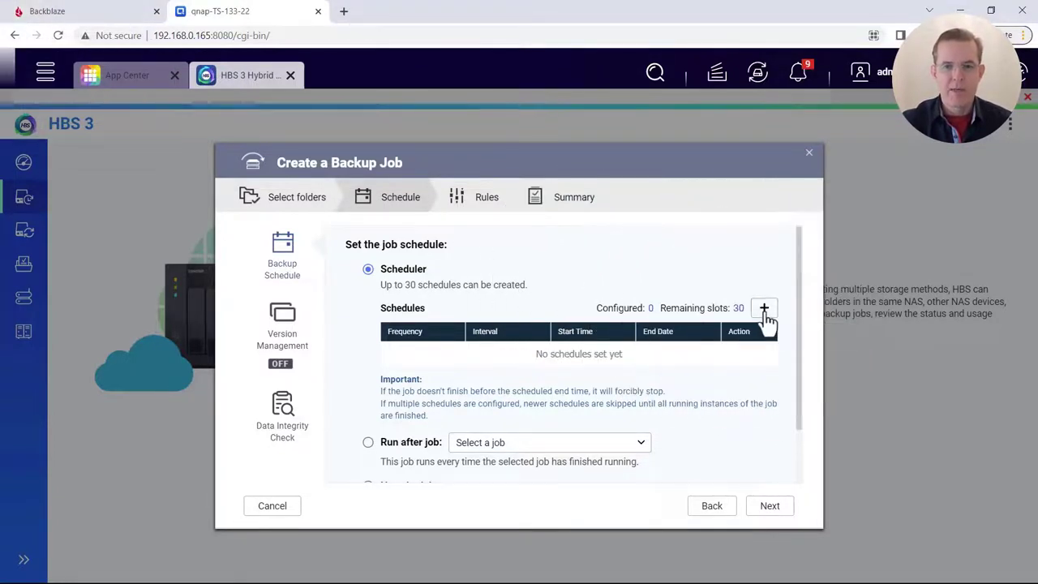
{"action": "left_click", "coordinate": [764, 309]}
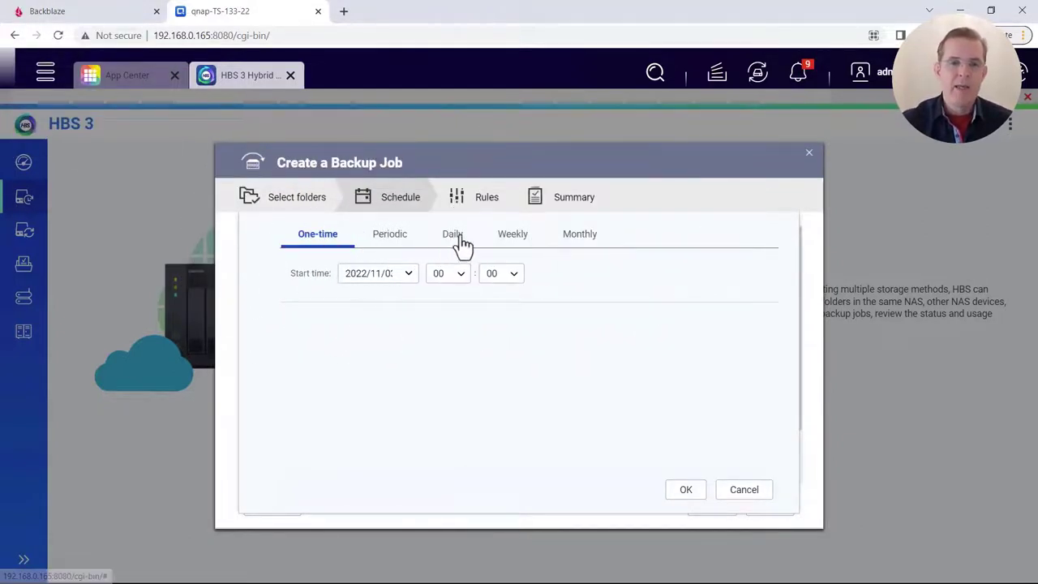
{"action": "left_click", "coordinate": [455, 235]}
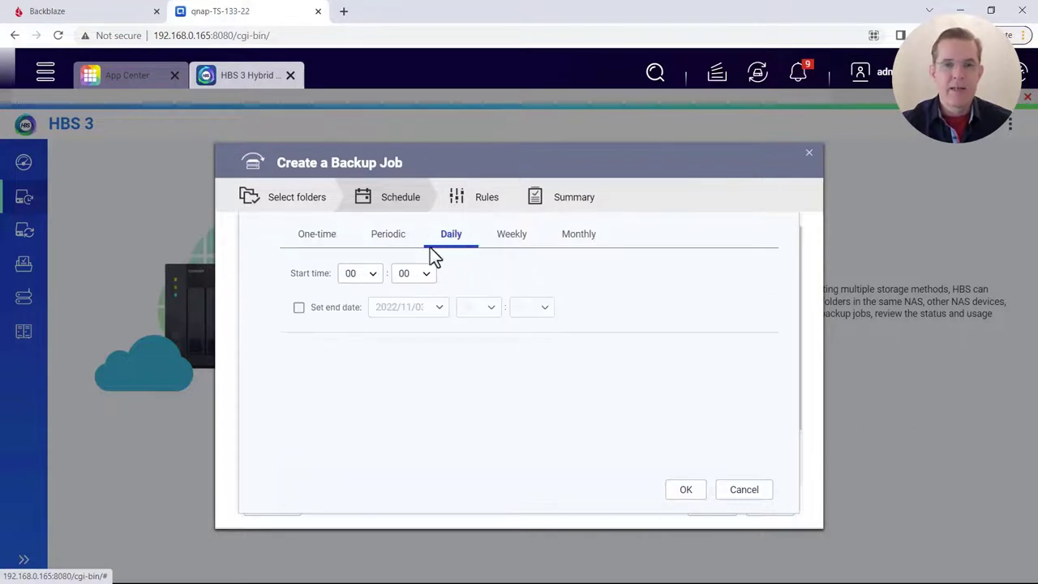
{"action": "left_click", "coordinate": [375, 274]}
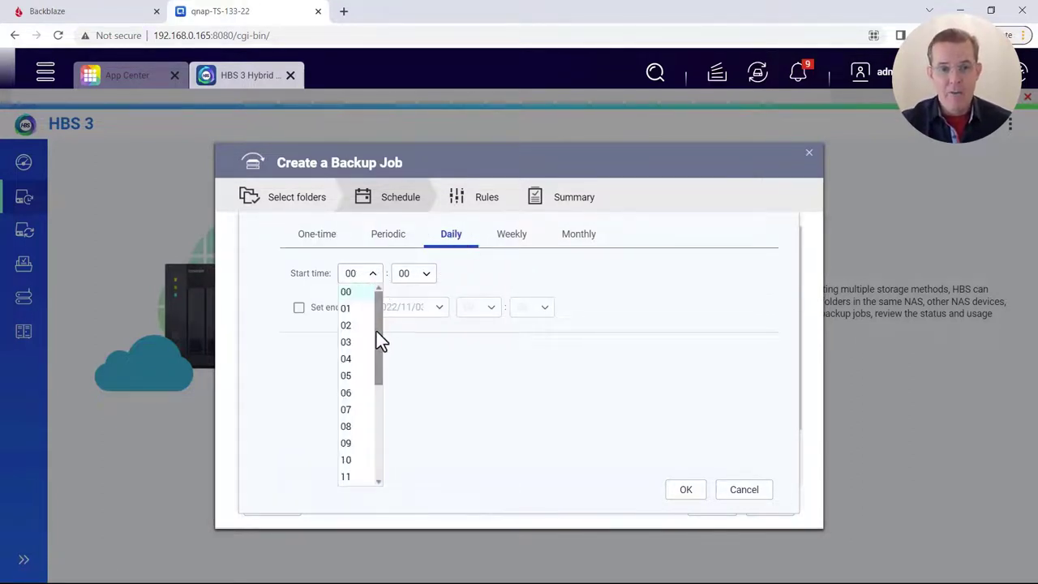
{"action": "left_click_drag", "start_coordinate": [377, 334], "coordinate": [393, 442]}
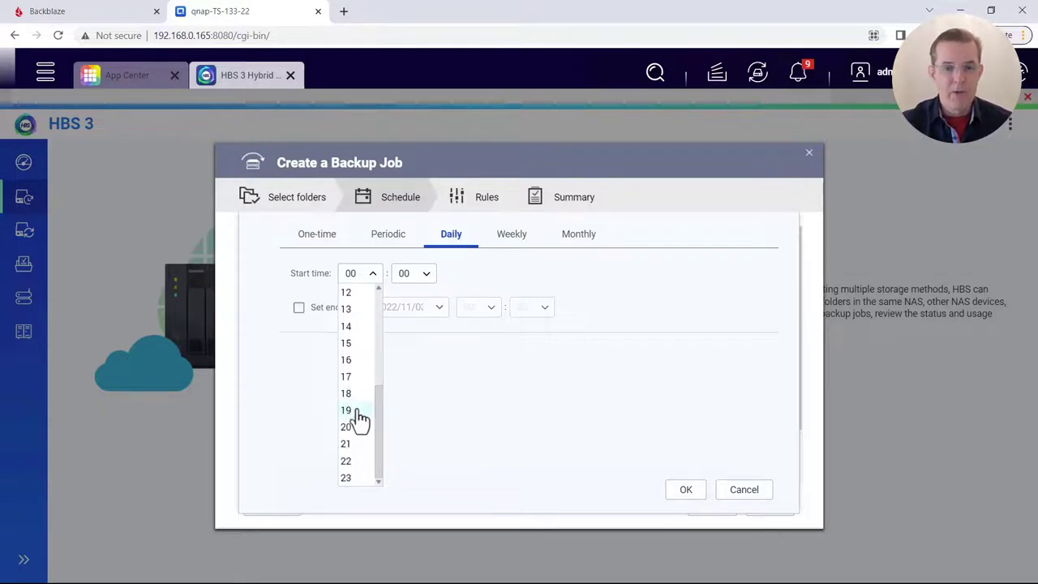
{"action": "left_click", "coordinate": [357, 427]}
{"action": "left_click", "coordinate": [427, 274]}
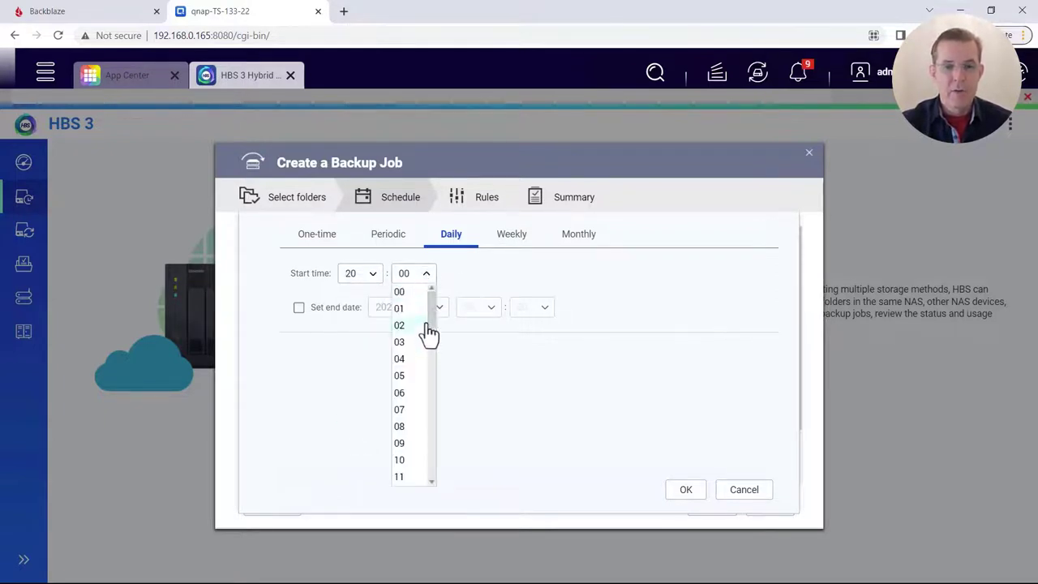
{"action": "left_click_drag", "start_coordinate": [427, 325], "coordinate": [428, 410]}
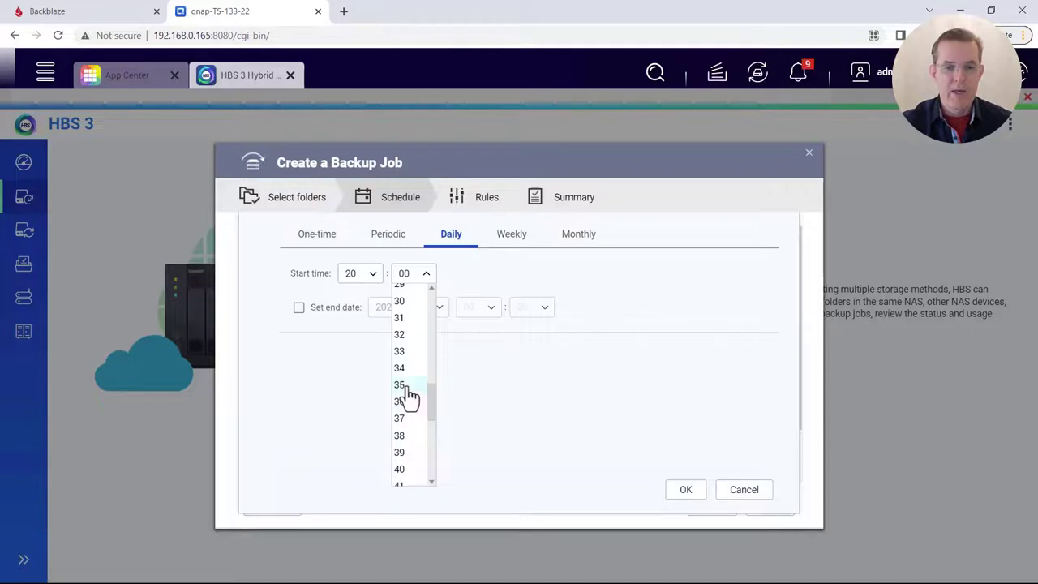
{"action": "left_click", "coordinate": [401, 386]}
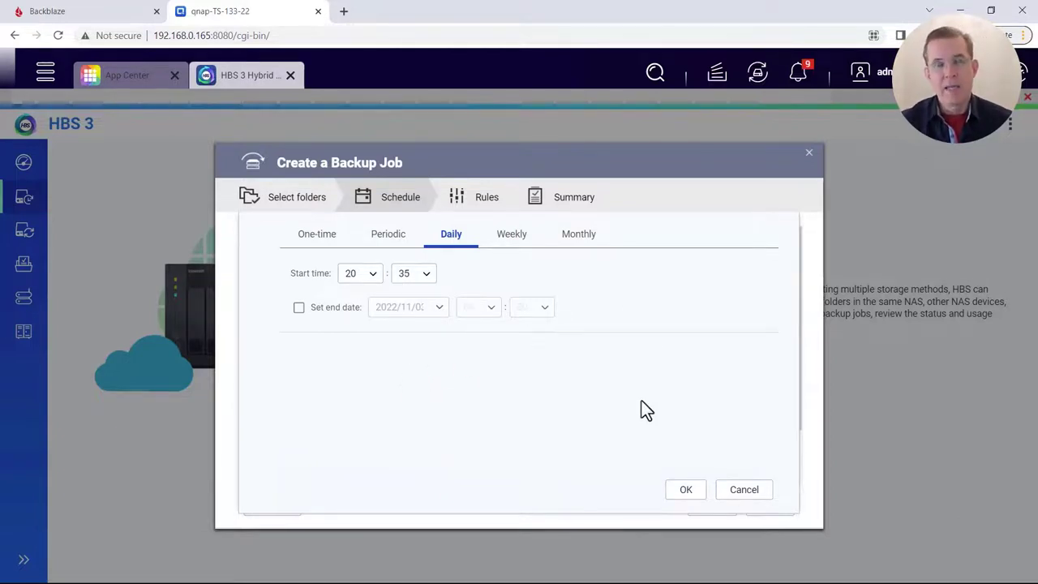
Save the 20:35 daily schedule, keep the default rules, and create the Backup demo job.
{"action": "left_click", "coordinate": [680, 491]}
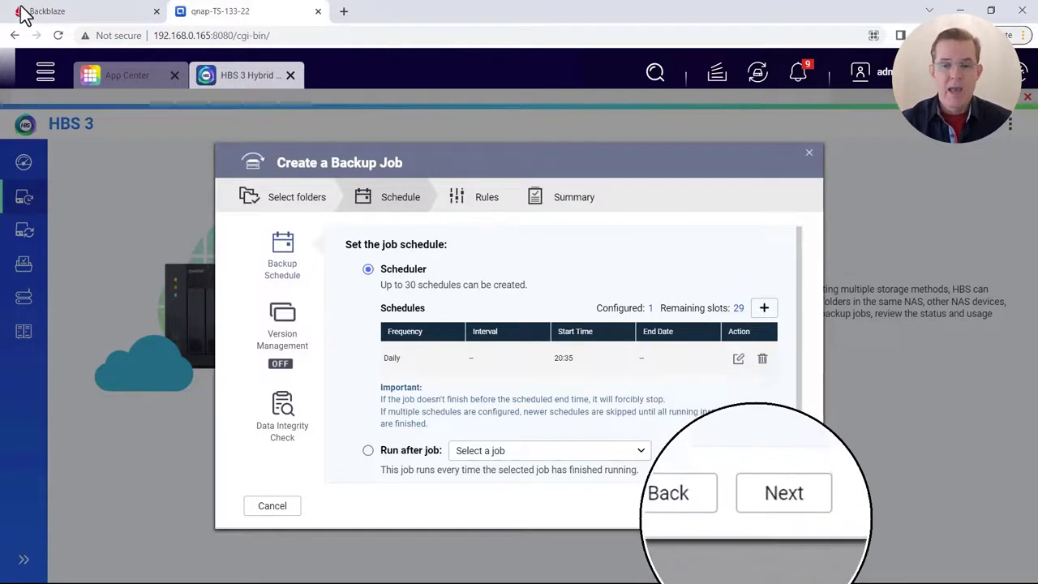
{"action": "left_click", "coordinate": [767, 507]}
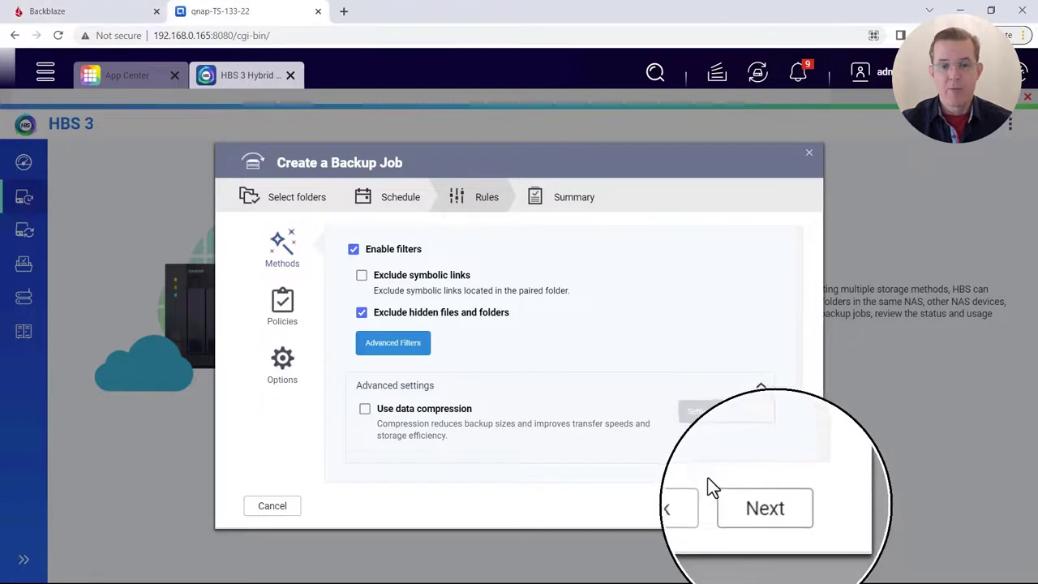
{"action": "left_click", "coordinate": [773, 507]}
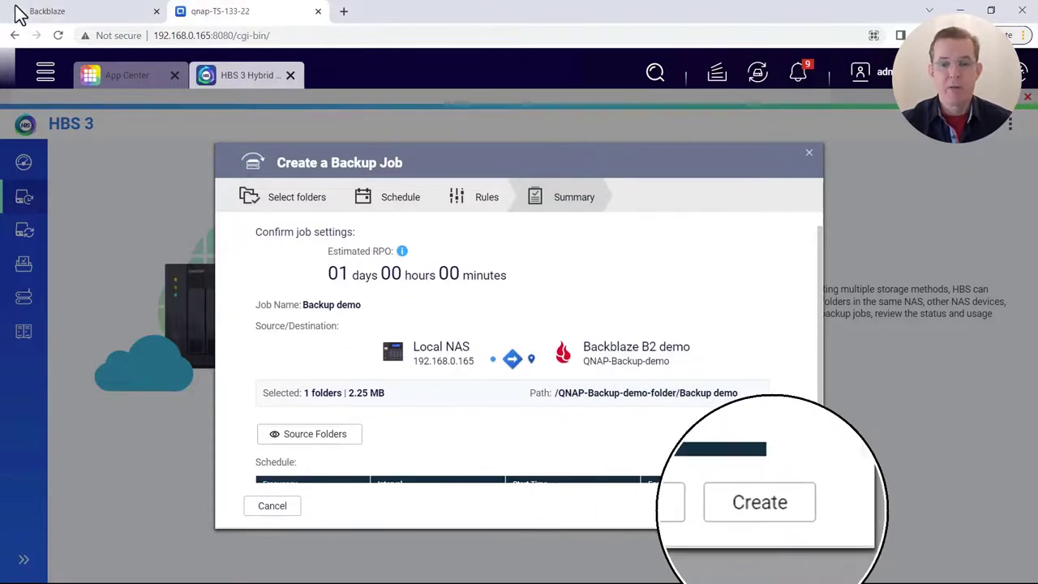
{"action": "left_click", "coordinate": [768, 507]}
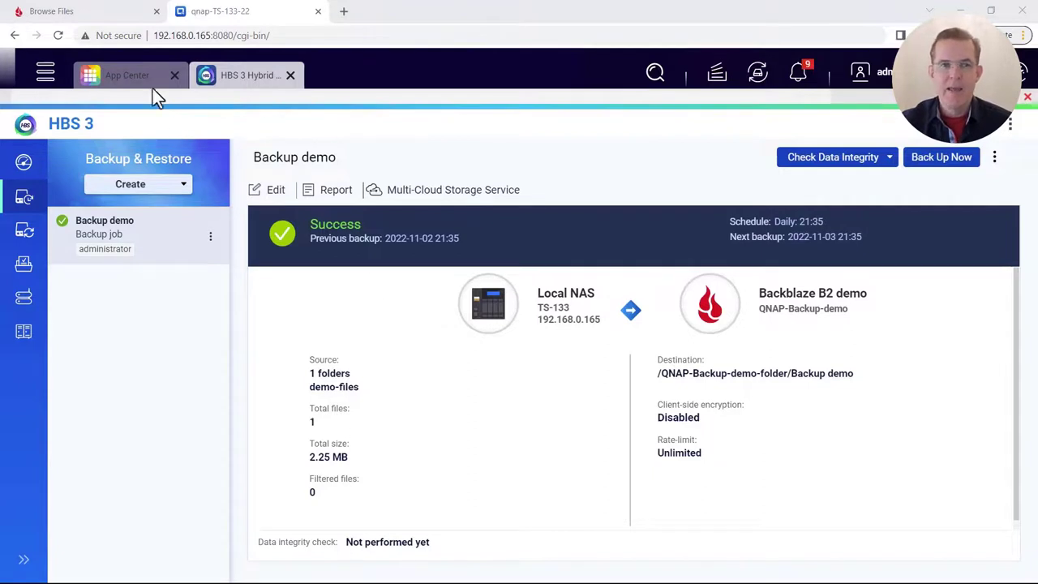
In Backblaze's file browser, open QNAP-Backup-demo-folder inside the QNAP-Backup-demo bucket.
{"action": "left_click", "coordinate": [98, 13]}
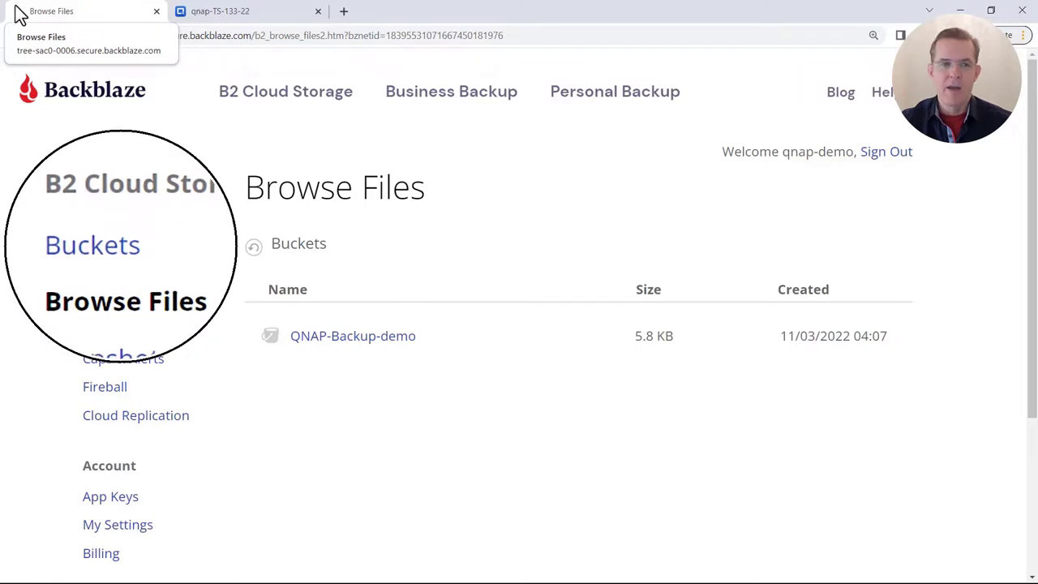
{"action": "left_click", "coordinate": [122, 276]}
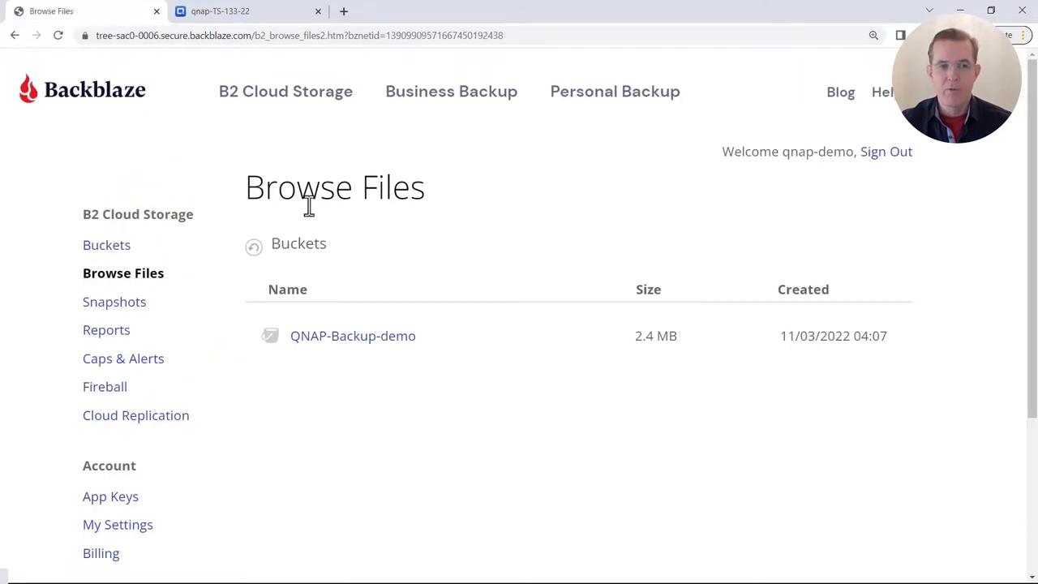
{"action": "left_click", "coordinate": [358, 347]}
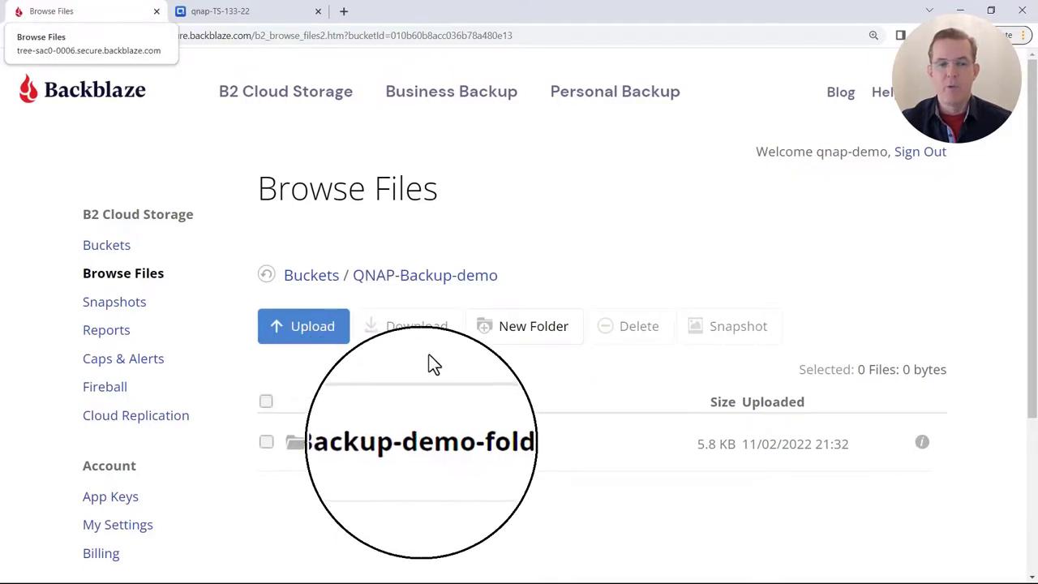
{"action": "left_click", "coordinate": [423, 438]}
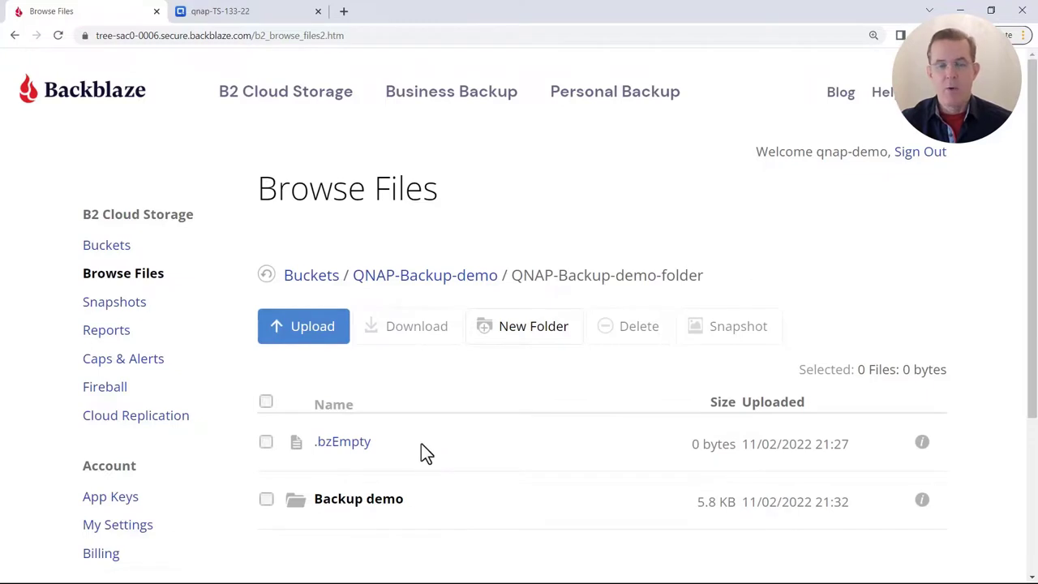
Open the Backup demo folder inside QNAP-Backup-demo-folder.
{"action": "left_click", "coordinate": [355, 503]}
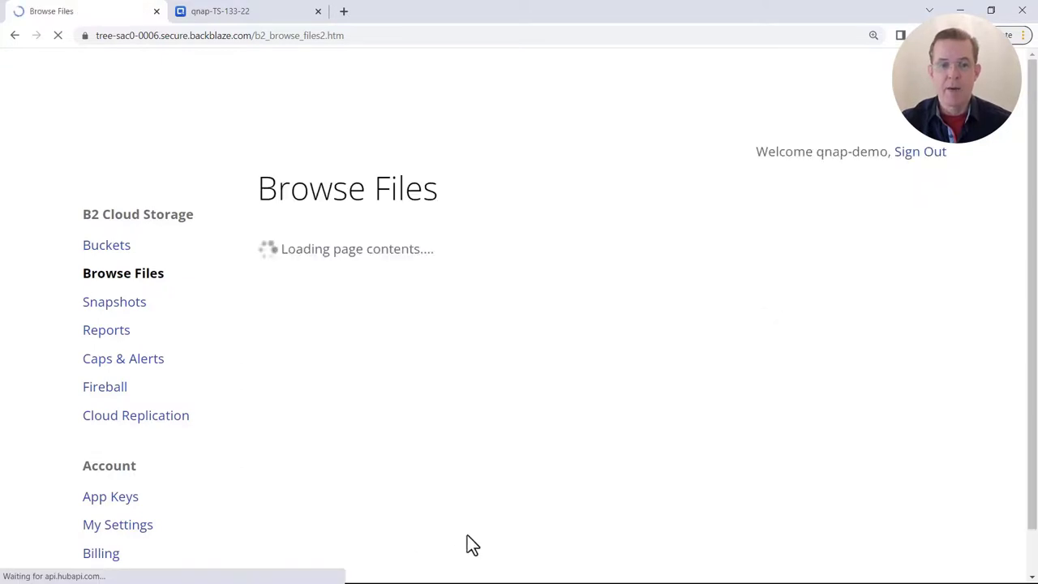